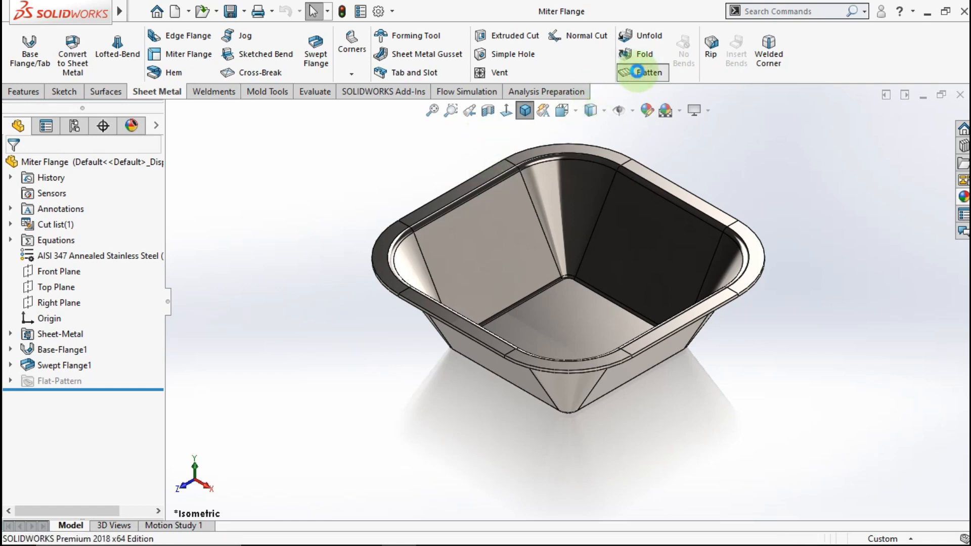
- Flatten the flanged part to inspect its flat pattern, and return it to the folded state in isometric view
click(638, 72)
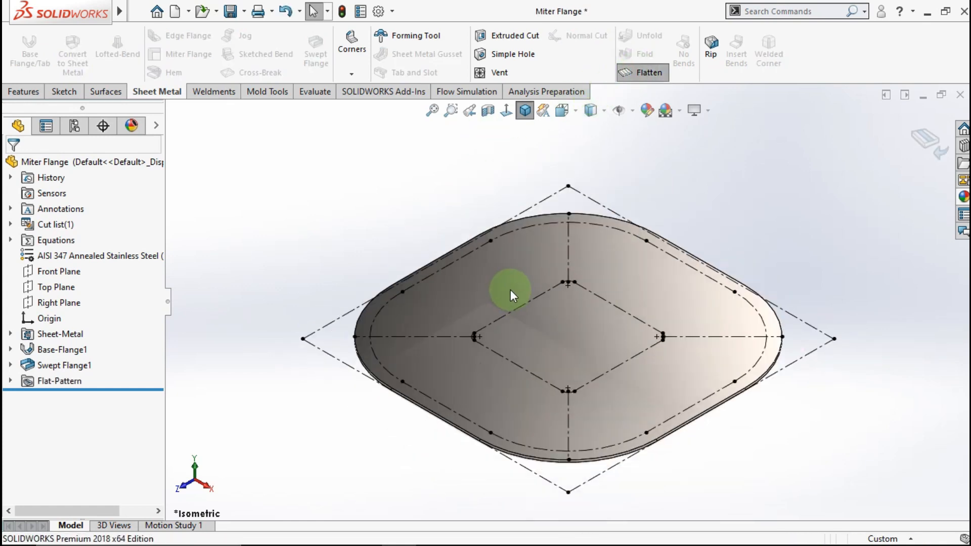
middle_drag(506, 298, 524, 198)
click(931, 142)
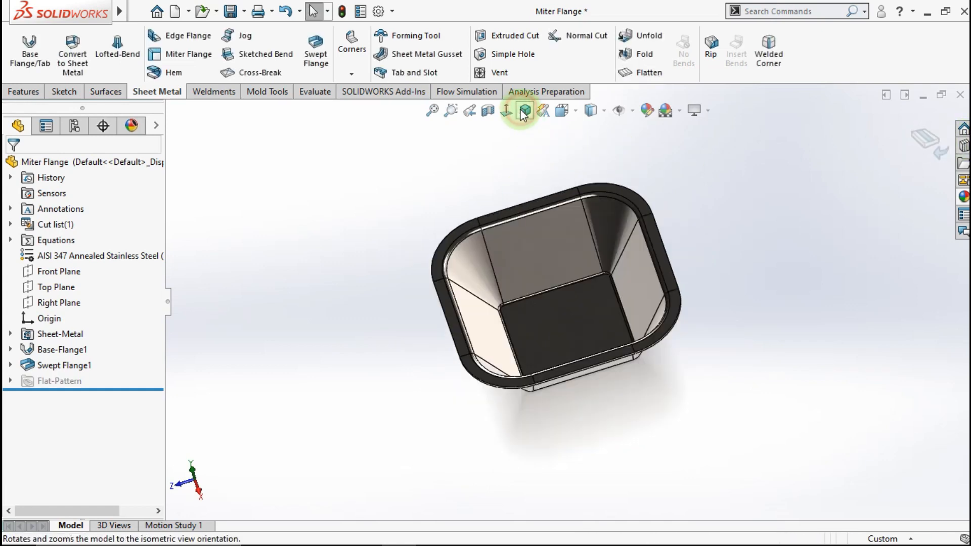
click(524, 112)
- Suppress the Swept Flange1 feature so only the base plate remains active
click(70, 366)
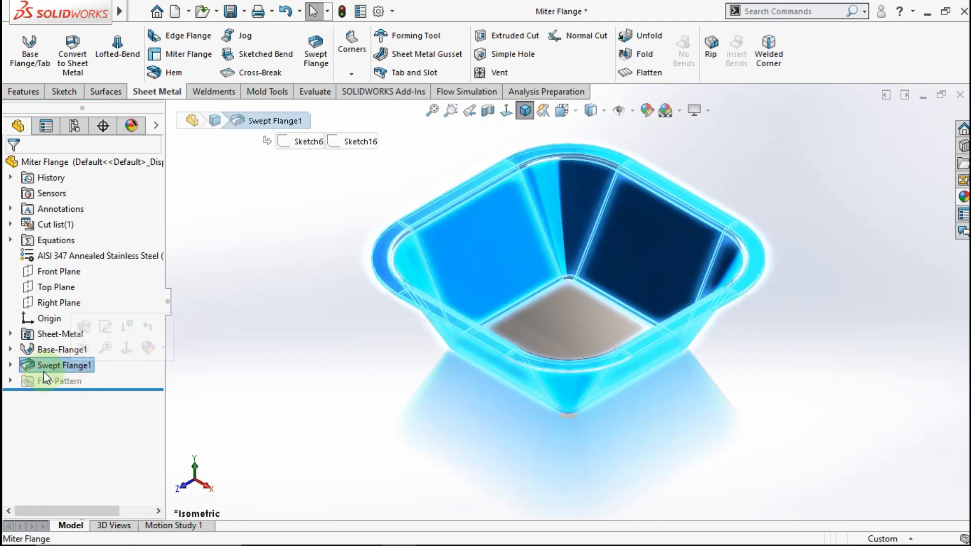
right_click(47, 369)
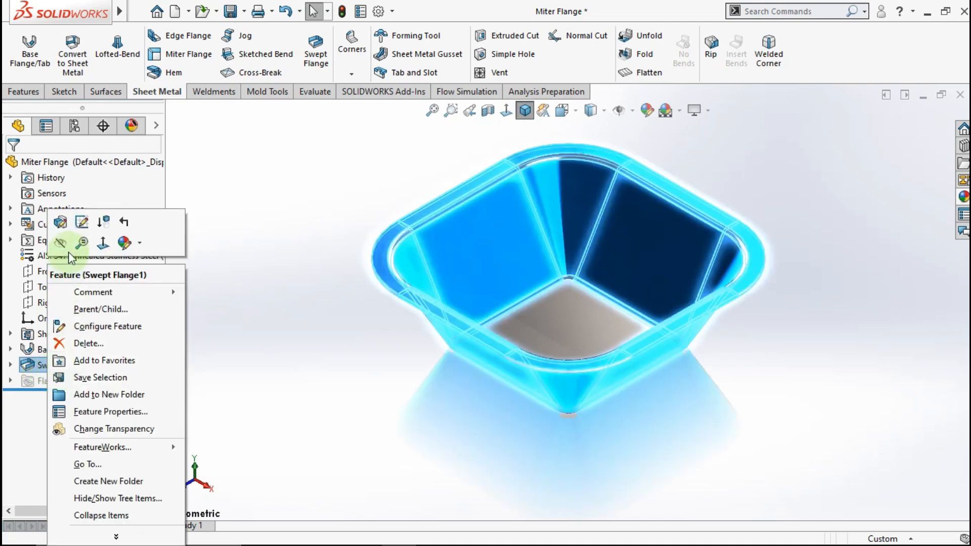
click(104, 221)
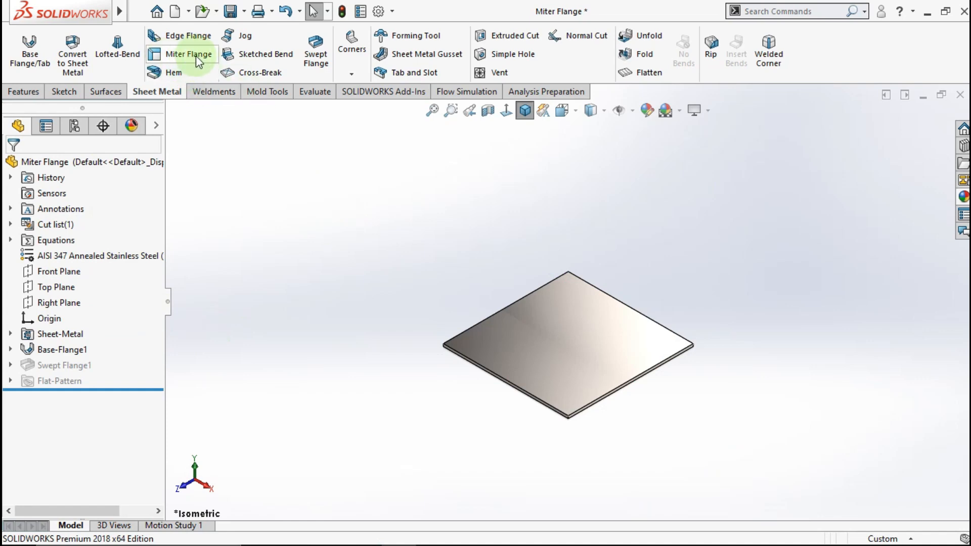
- Start a sketch on the base plate's narrow side face and view it normal to the sketch plane
scroll(594, 422, down, 4)
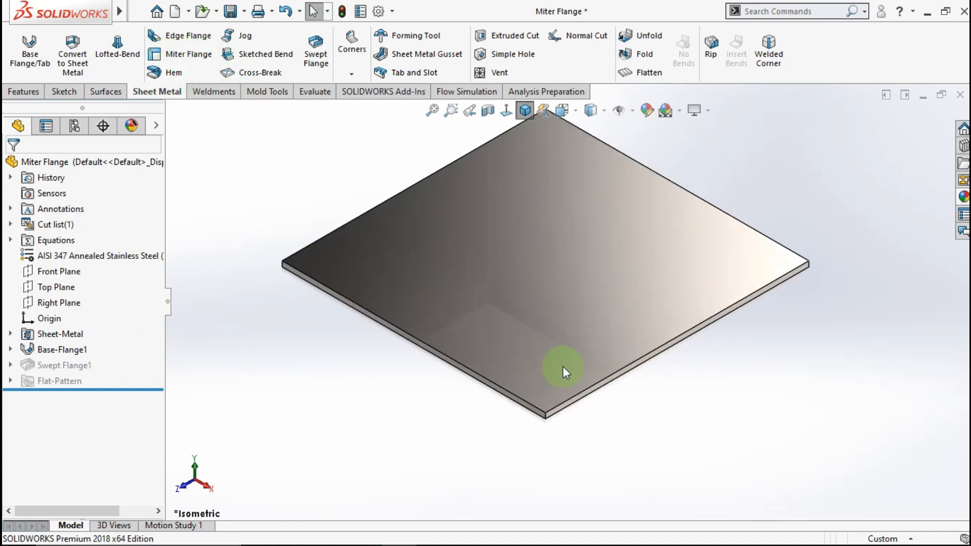
scroll(561, 414, down, 2)
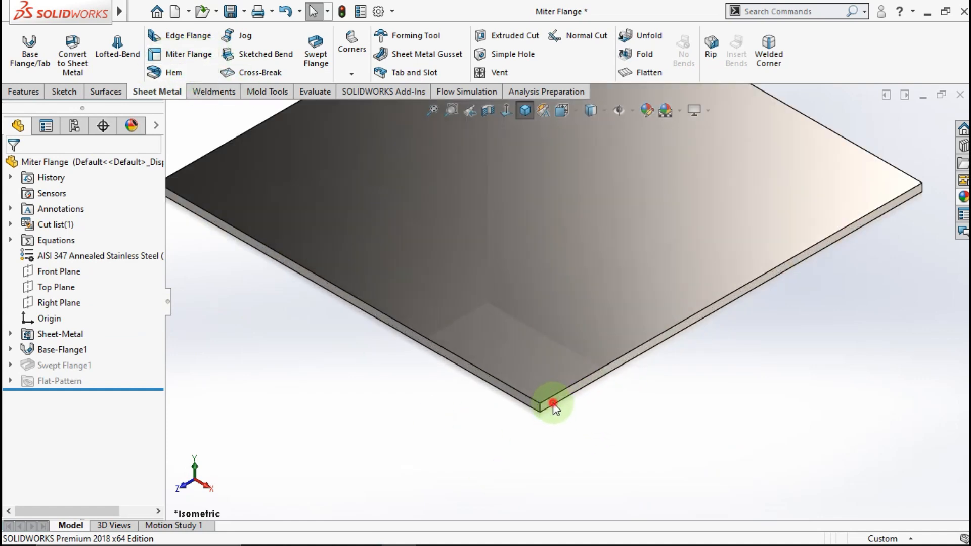
click(553, 402)
click(612, 362)
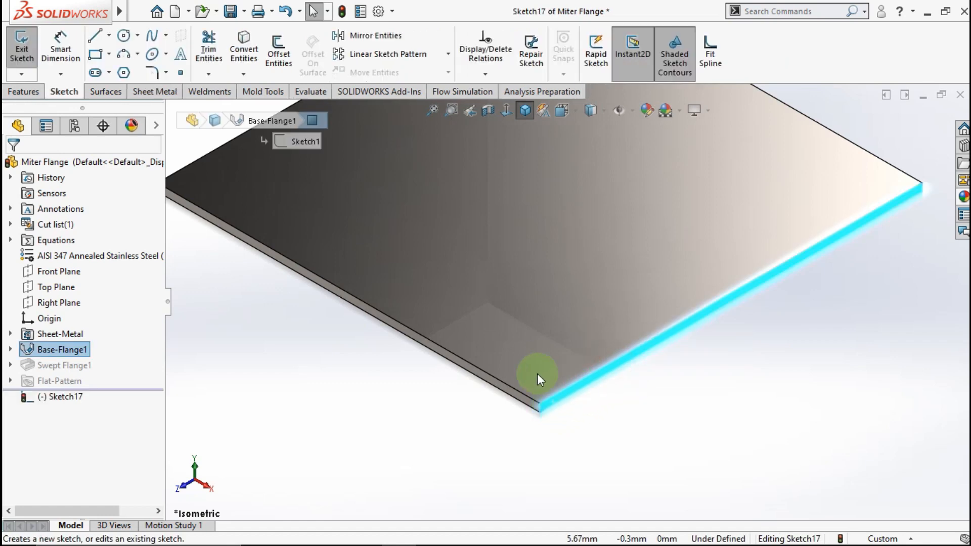
click(505, 110)
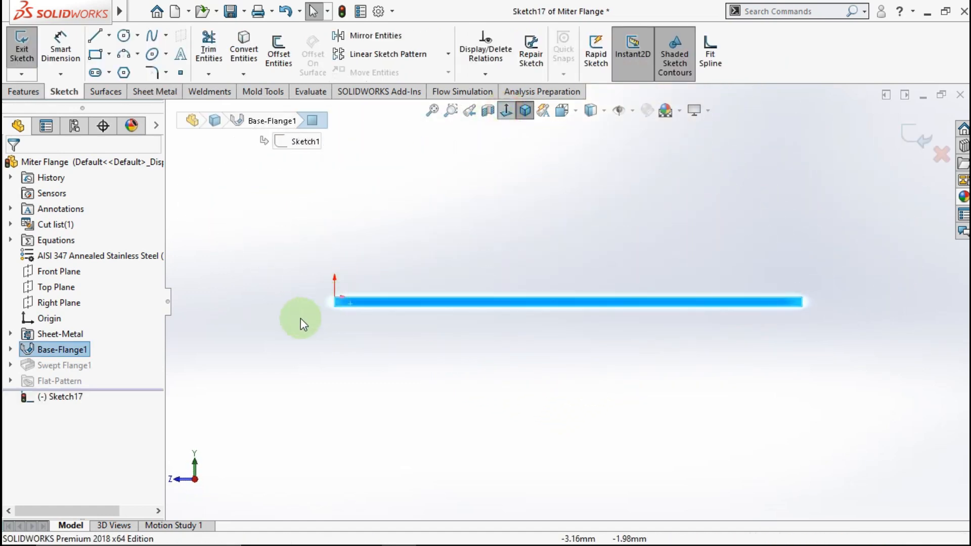
- Sketch a slanted line up and outward from the plate's upper corner at the origin, continued by an outward horizontal line about 5.4 mm long
click(300, 318)
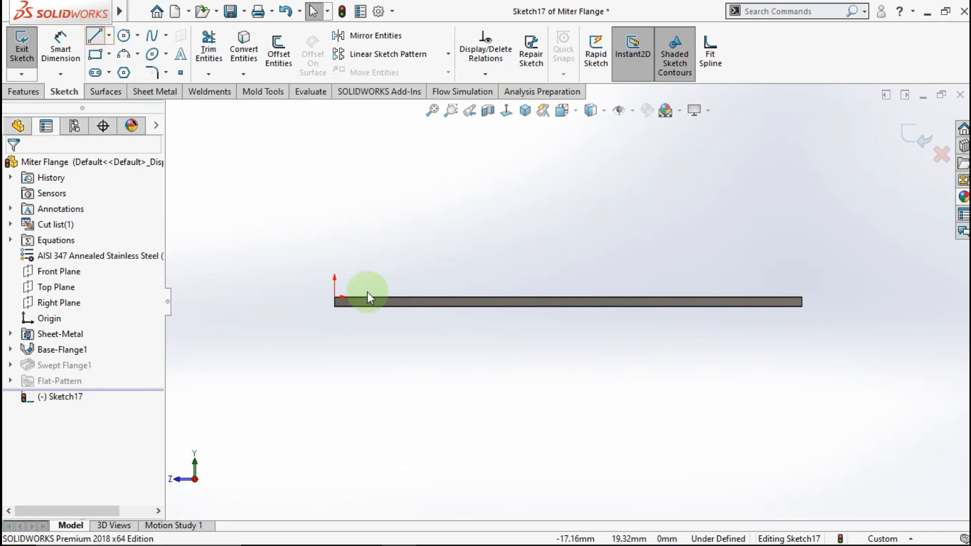
click(335, 297)
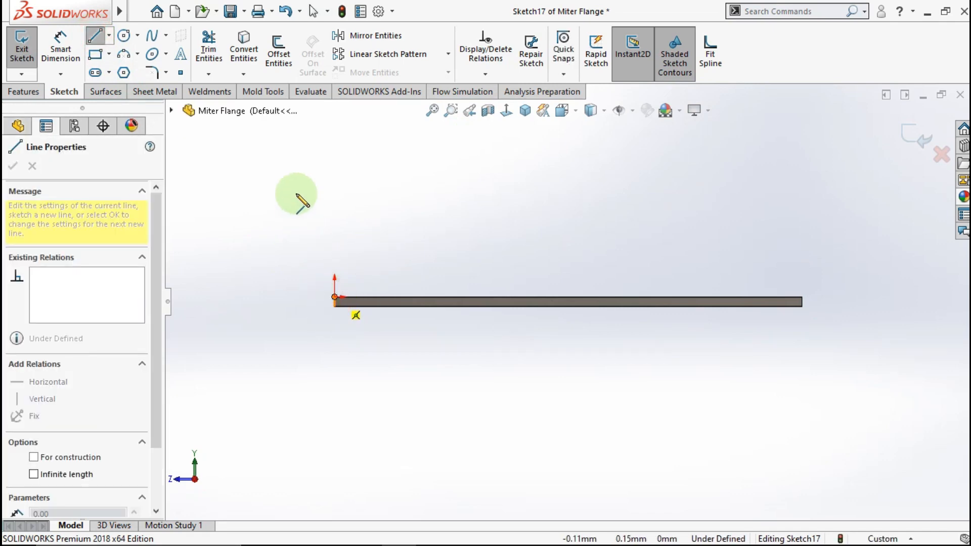
click(290, 152)
click(240, 152)
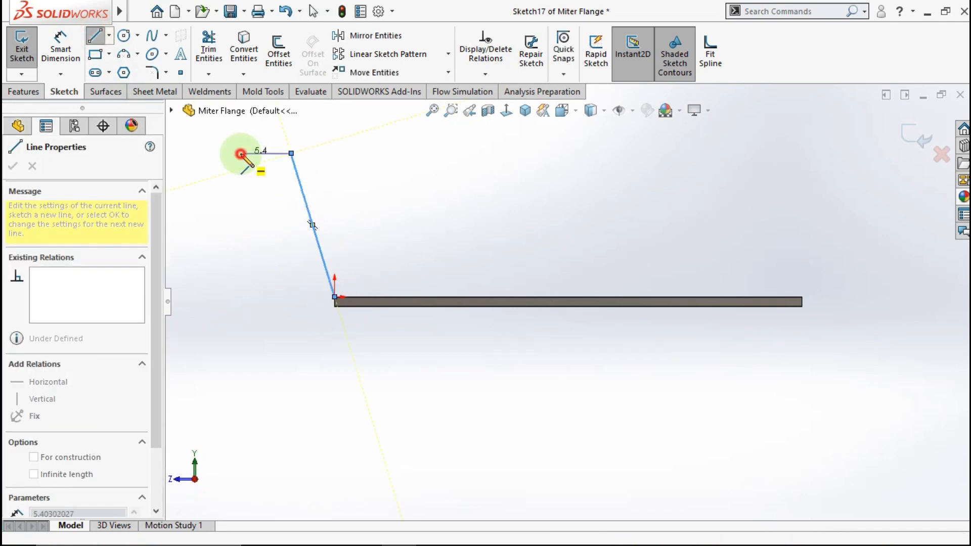
key(Escape)
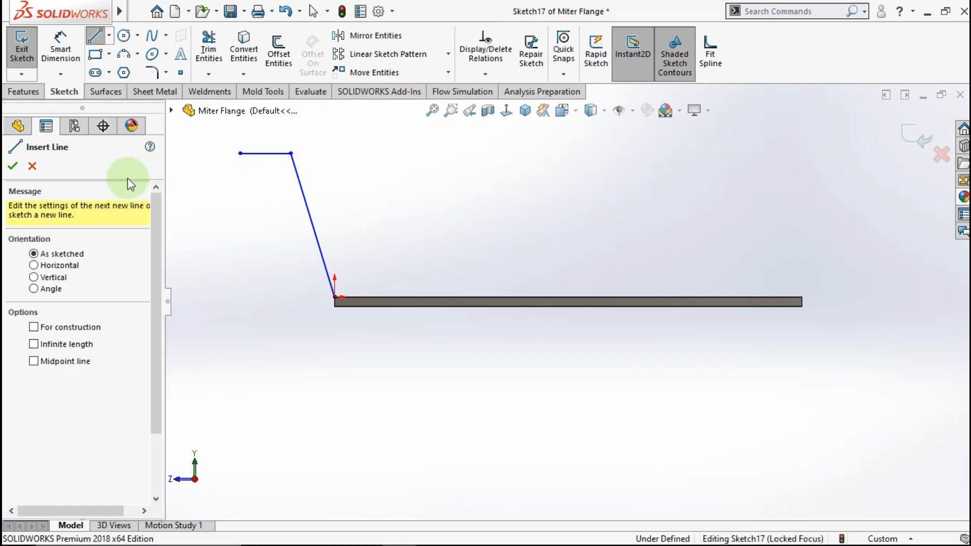
- Dimension the angle between the slanted line and the plate's upper edge as 30°
click(66, 68)
click(366, 297)
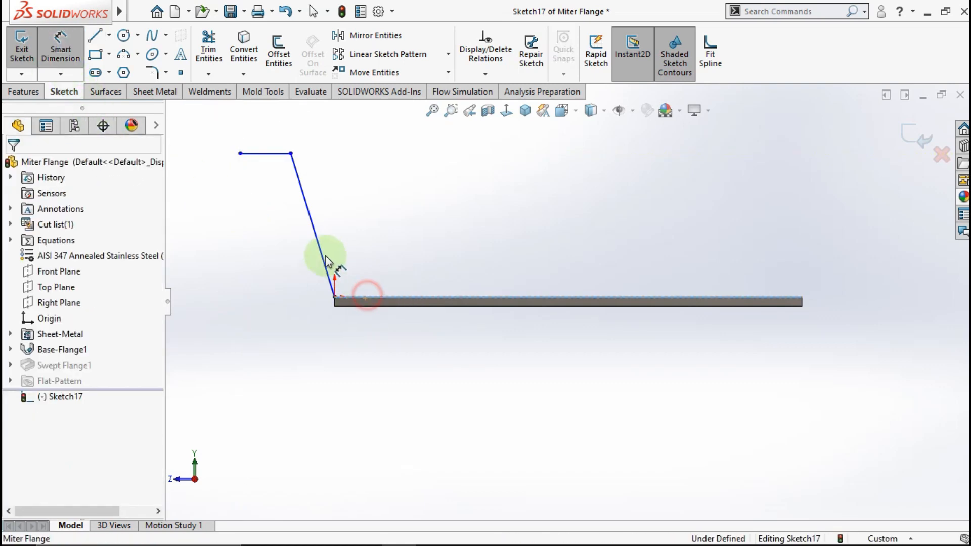
click(320, 254)
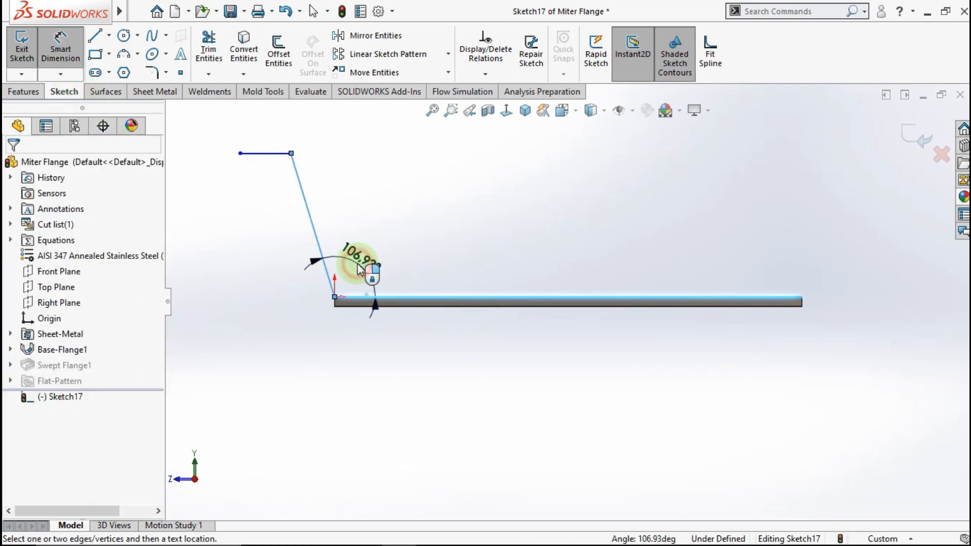
click(359, 268)
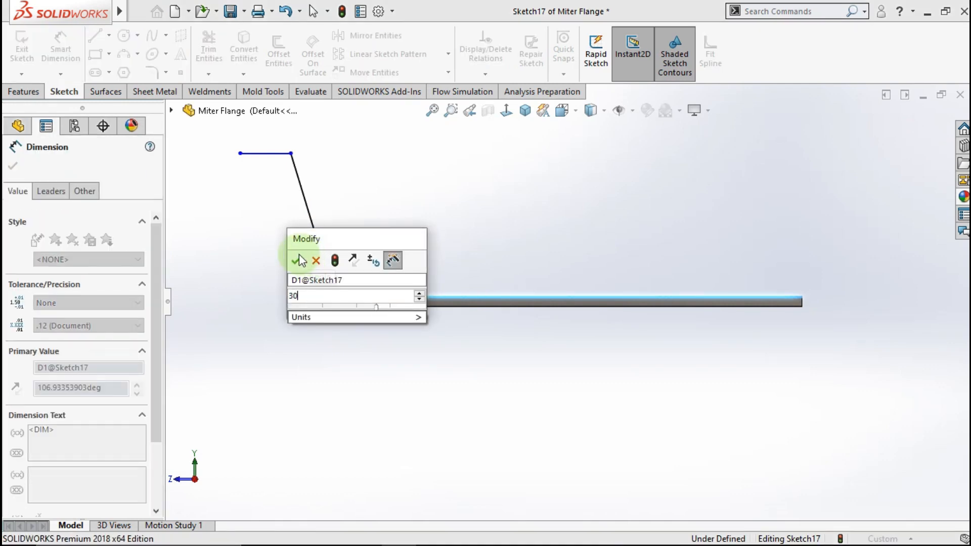
click(299, 258)
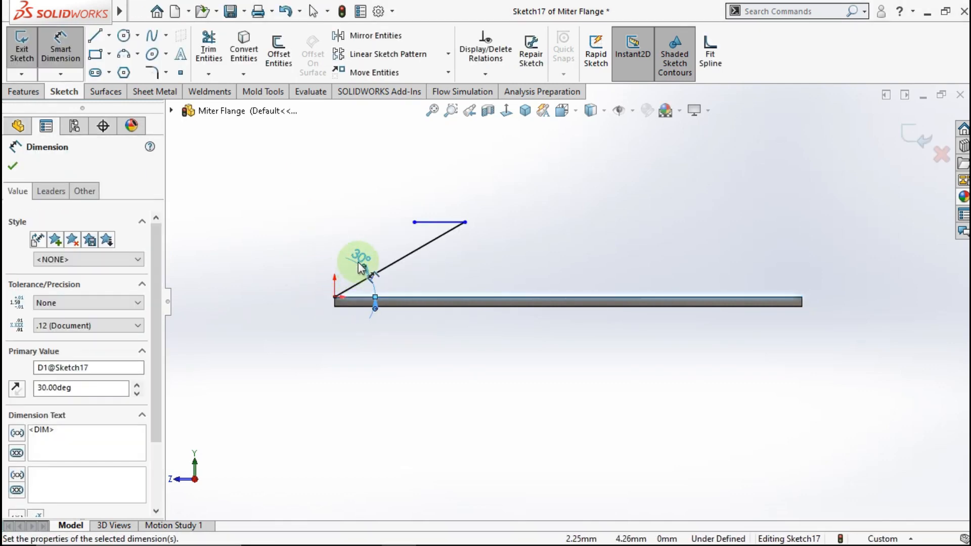
- Set the slanted line's angle dimension to 90+30, giving 120°
scroll(373, 273, down, 5)
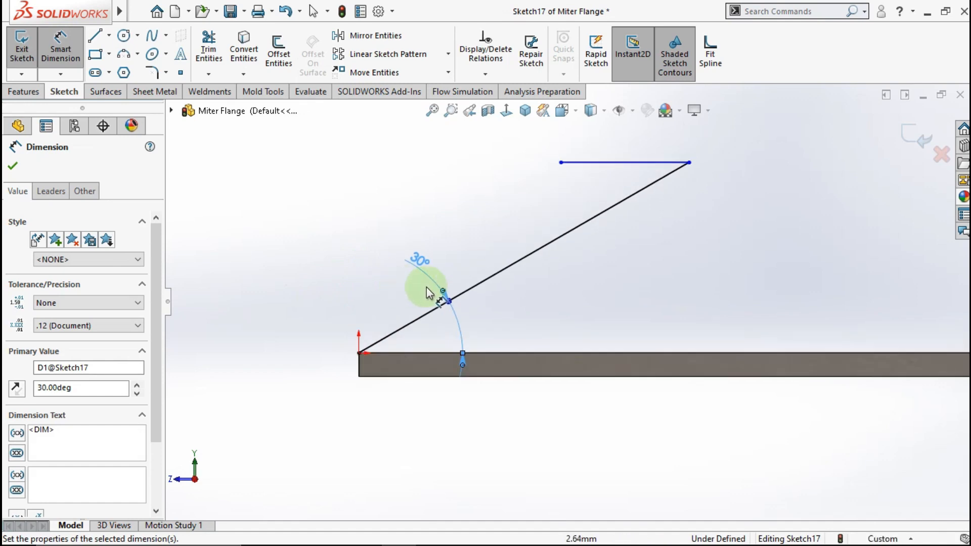
double_click(413, 260)
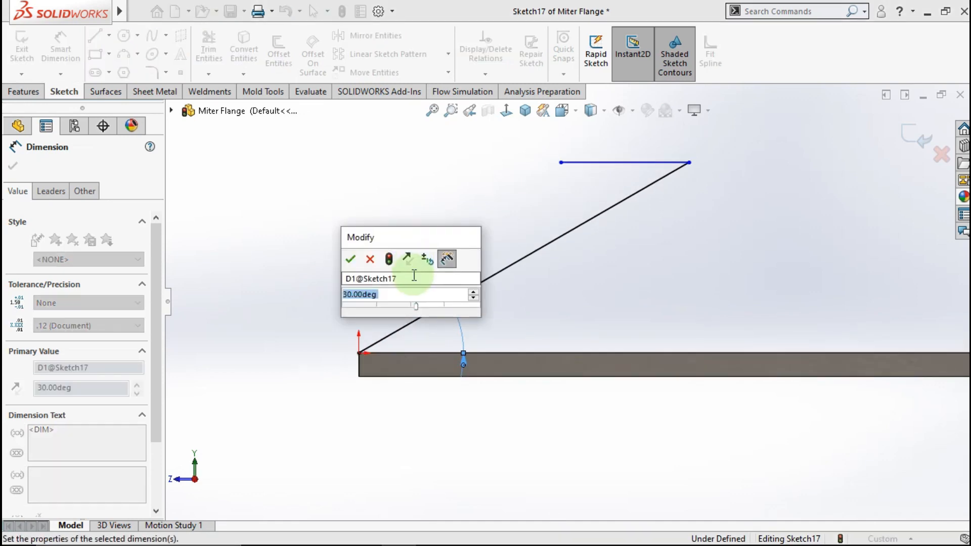
text(90+)
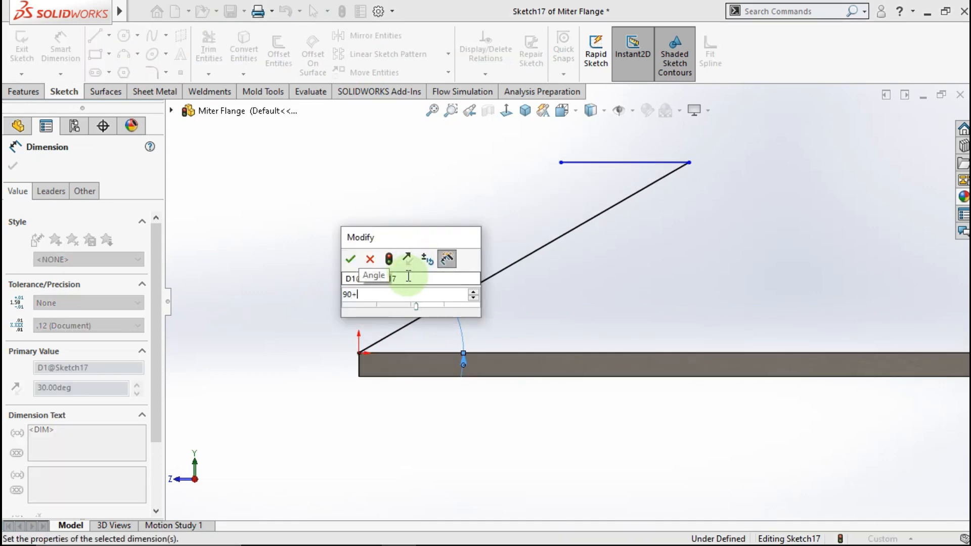
text(30)
click(350, 261)
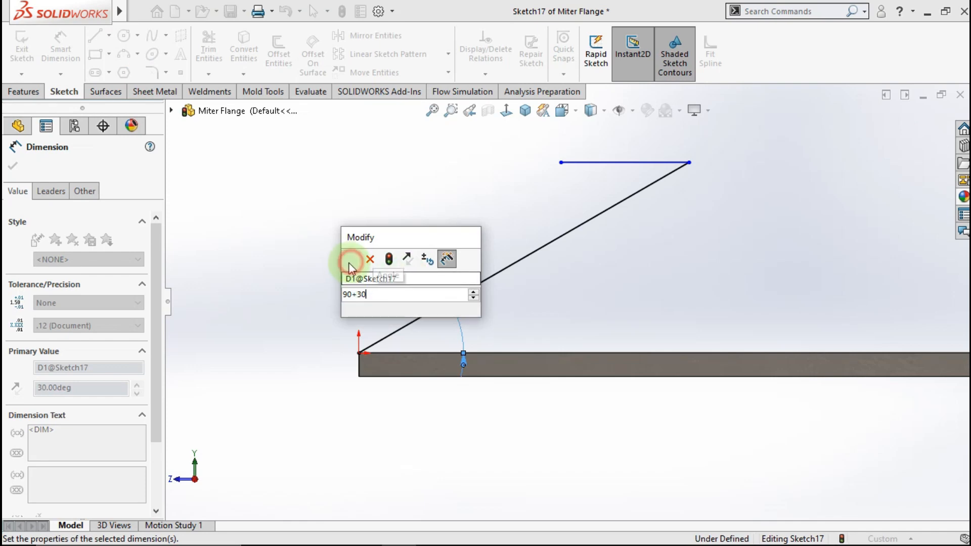
- Dimension the vertical distance from the plate's lower edge to the short horizontal line as 30 mm
scroll(399, 208, up, 3)
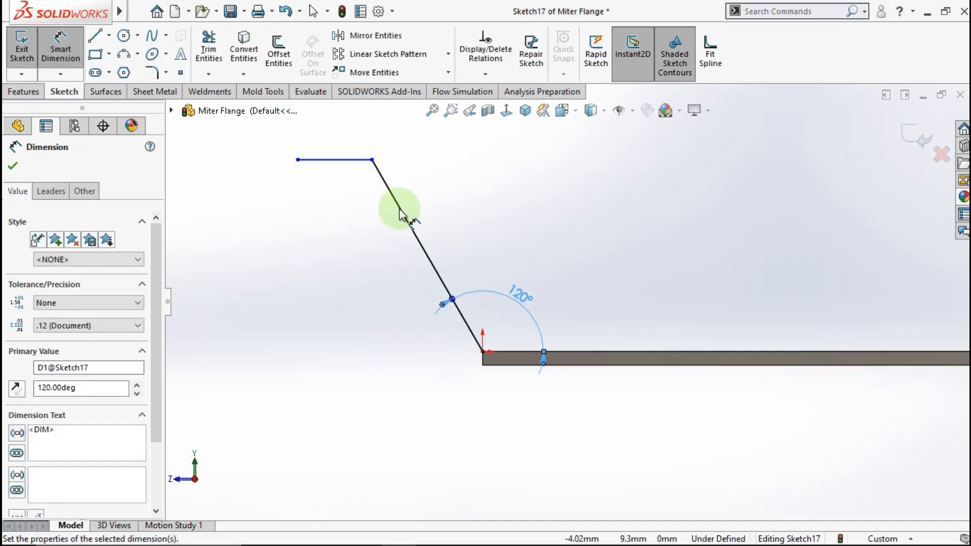
click(493, 367)
click(315, 160)
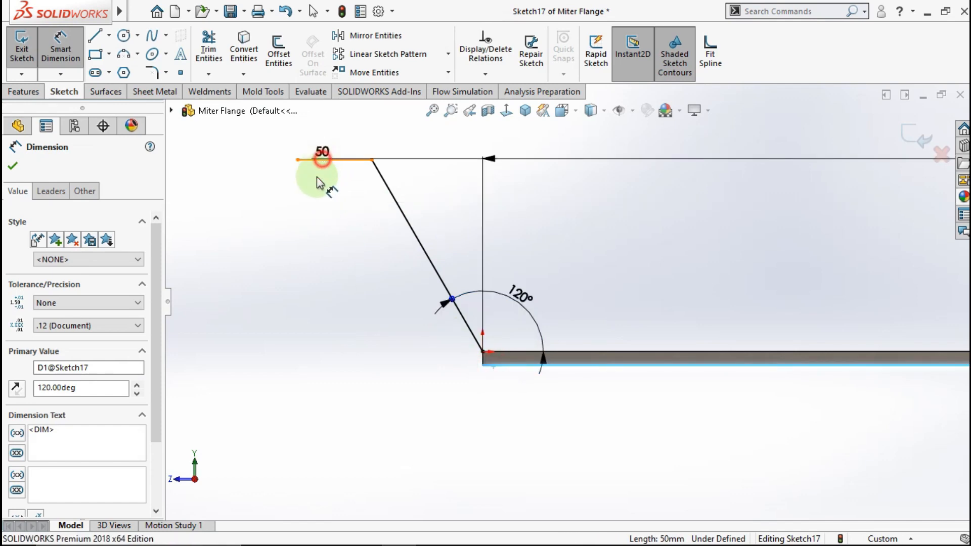
click(261, 252)
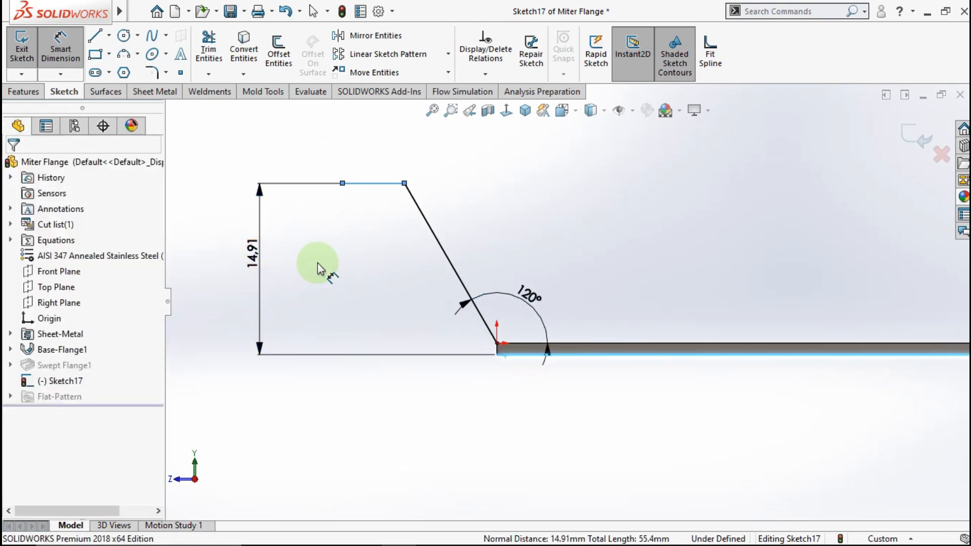
text(30)
click(203, 251)
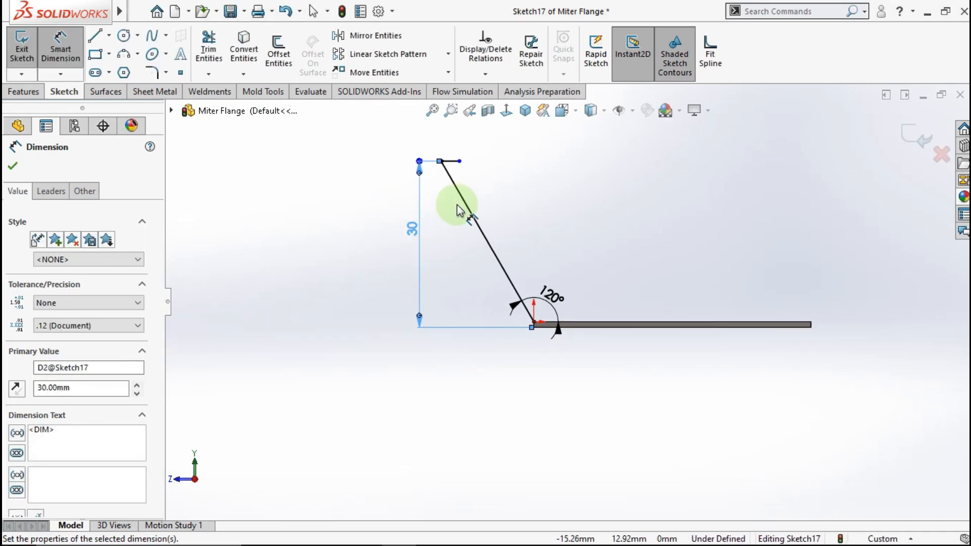
- Move the short horizontal line's free endpoint to the outer side of the slanted line, making it about 6 mm long
scroll(458, 200, down, 2)
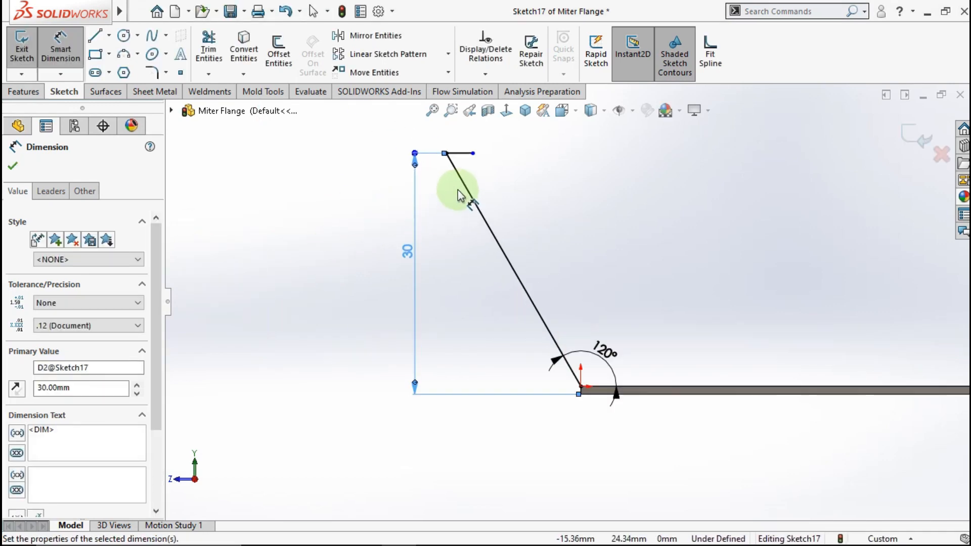
key(Escape)
key(Escape)
click(472, 153)
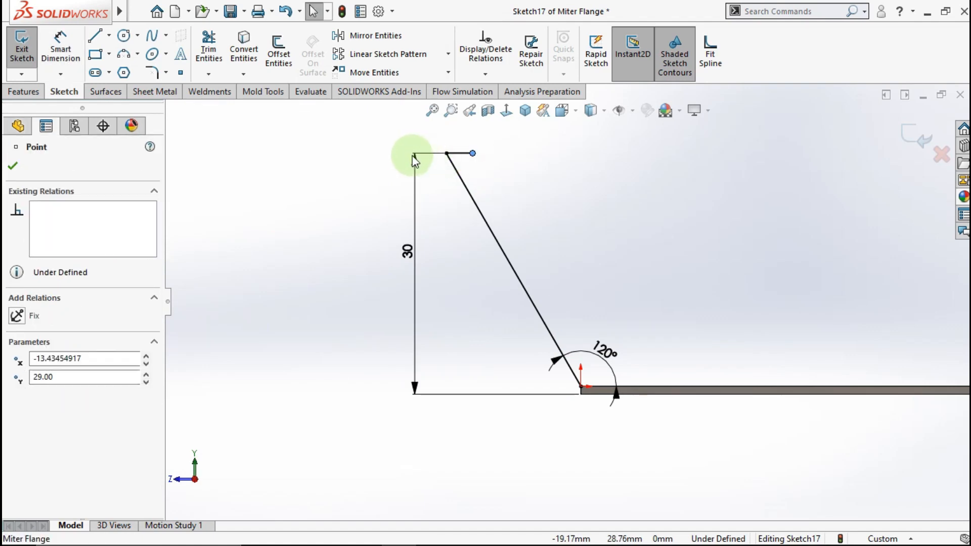
drag(414, 161, 398, 153)
- Dimension the short horizontal line's length as 5 mm
click(80, 48)
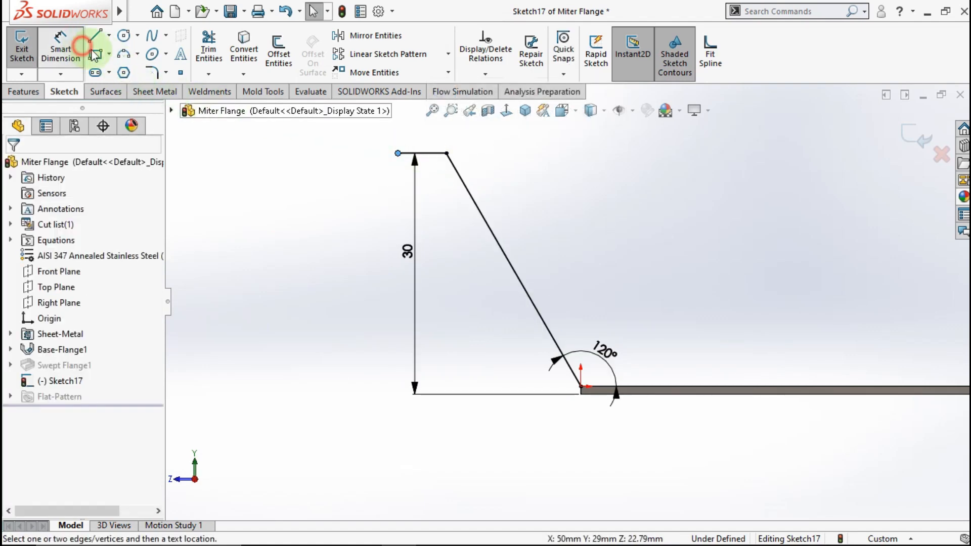
click(436, 153)
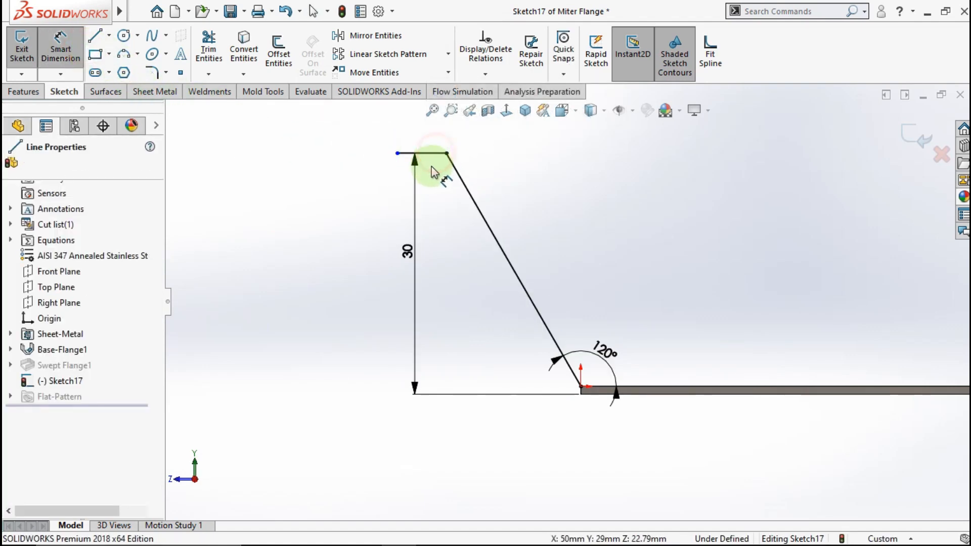
click(431, 180)
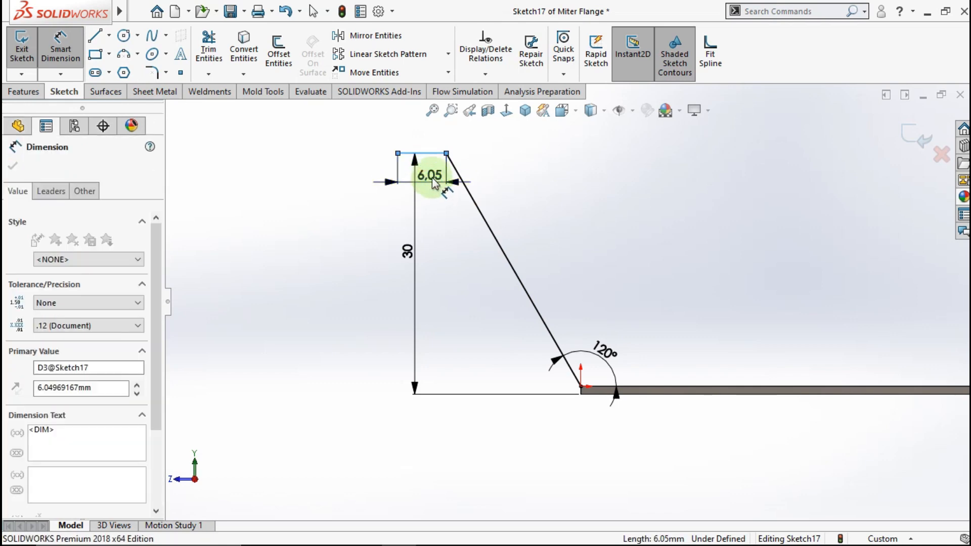
click(368, 181)
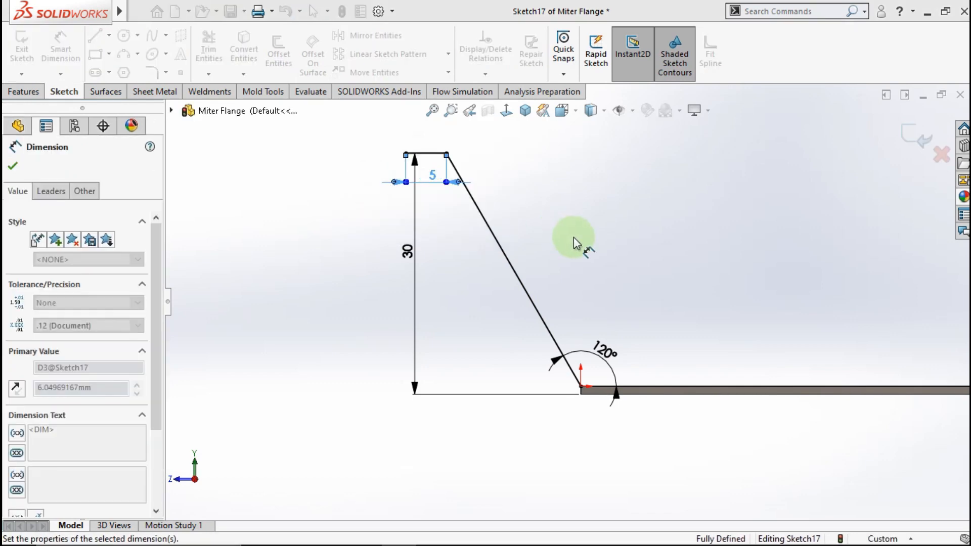
click(573, 237)
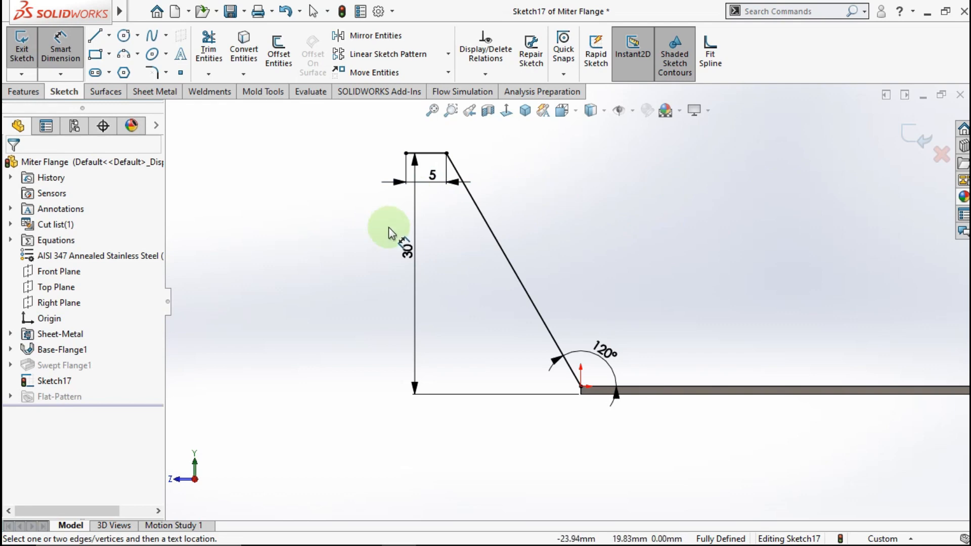
- Start a Miter Flange from the profile sketch, attached to the base plate edge at the profile's start point
click(156, 96)
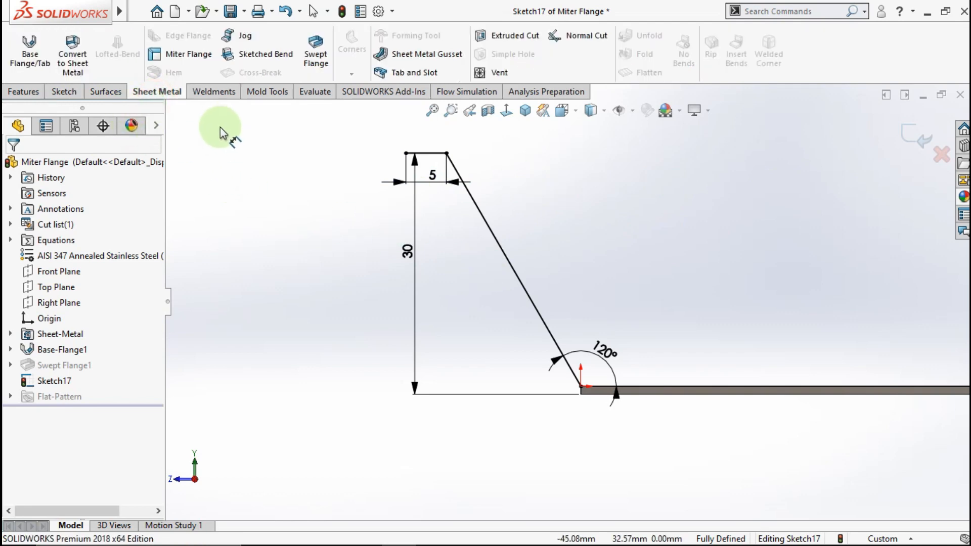
click(161, 56)
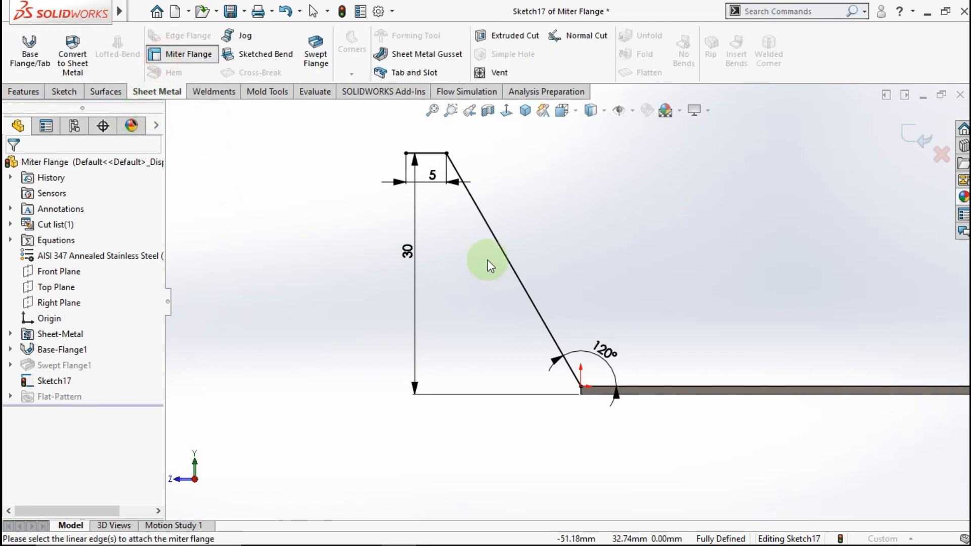
click(522, 112)
- Compare the alternative flange positions on the miter flange preview and restore the first position option
click(88, 292)
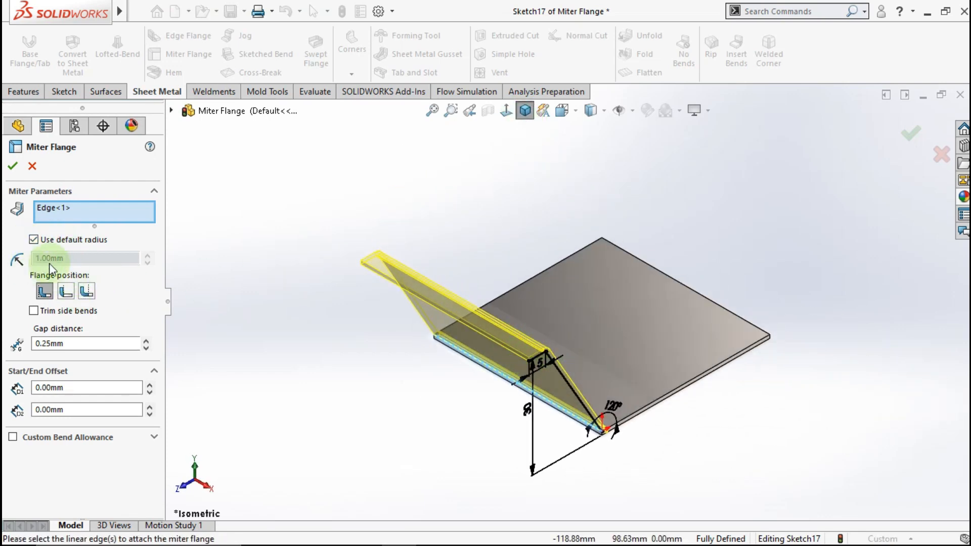
scroll(627, 444, down, 3)
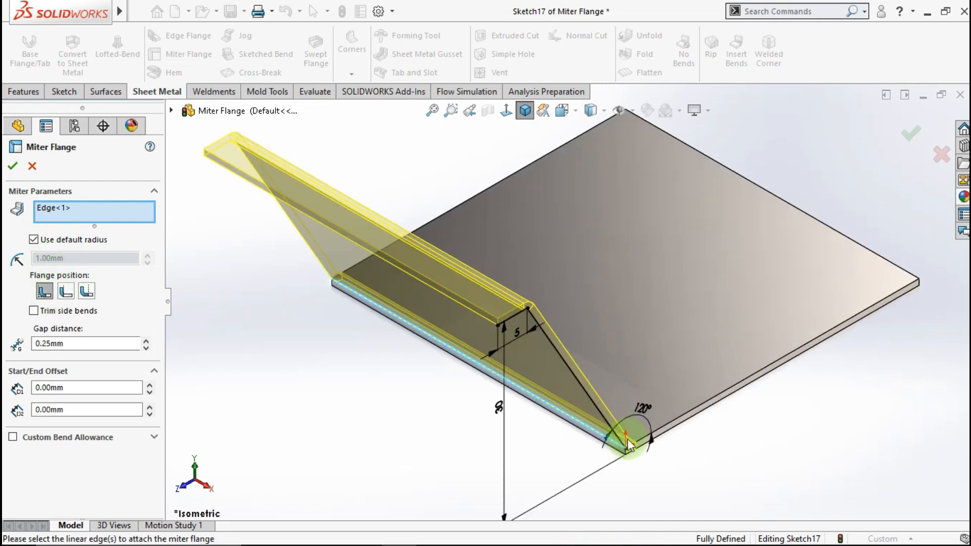
scroll(627, 444, down, 4)
click(74, 294)
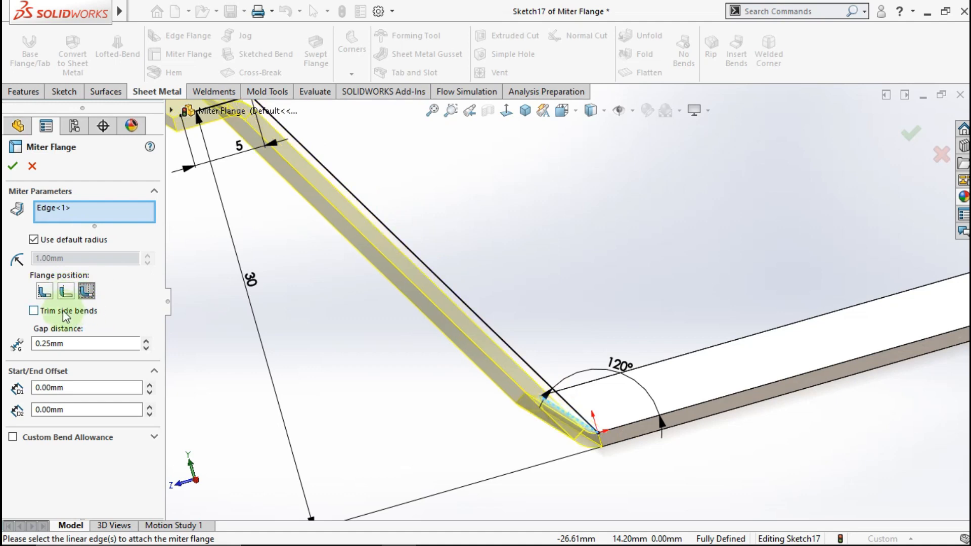
click(45, 292)
scroll(548, 347, up, 5)
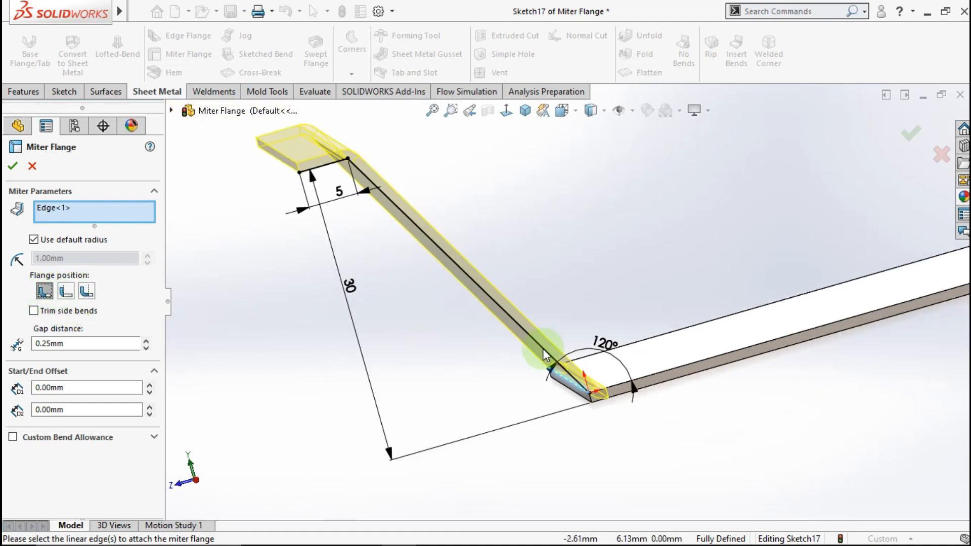
middle_drag(515, 326, 520, 354)
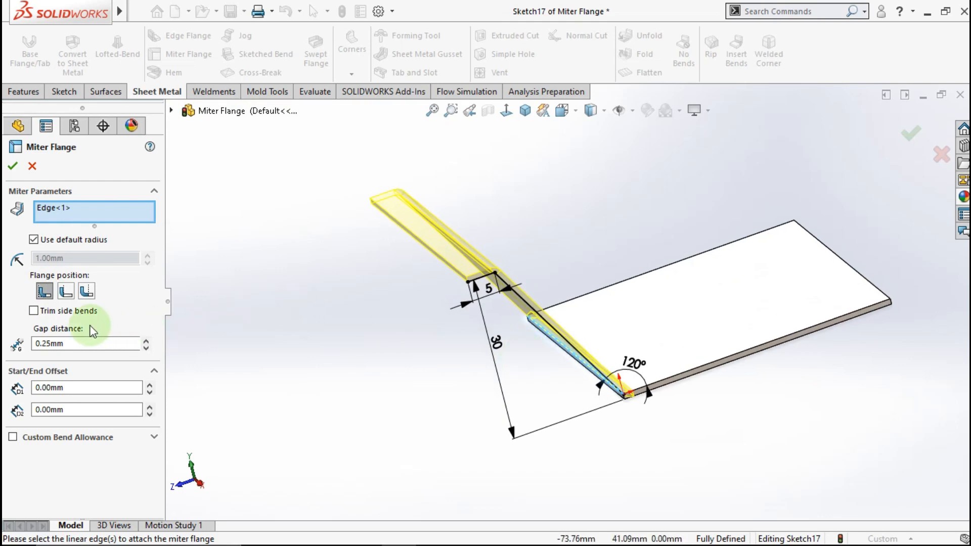
- Try a 10 mm start offset and a 10 mm end offset on the miter flange
click(47, 345)
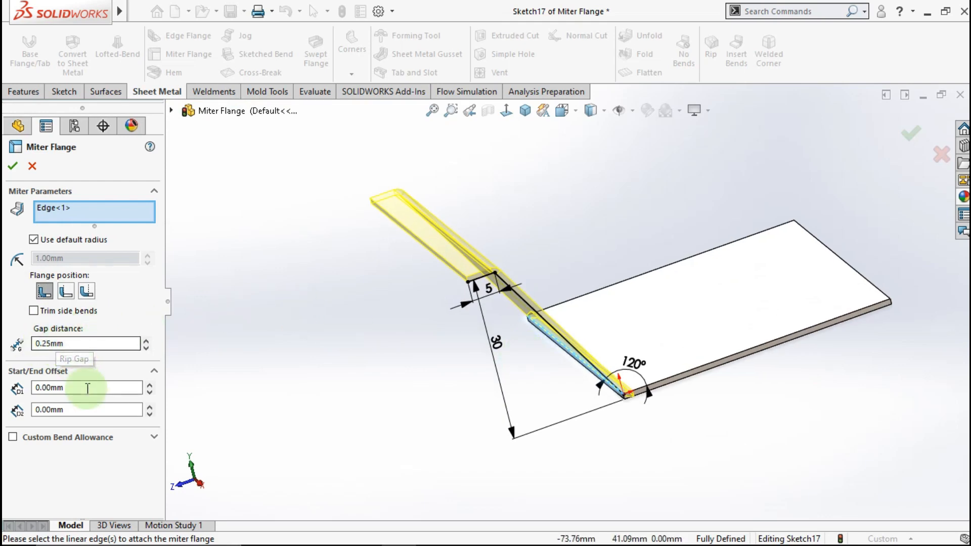
click(525, 111)
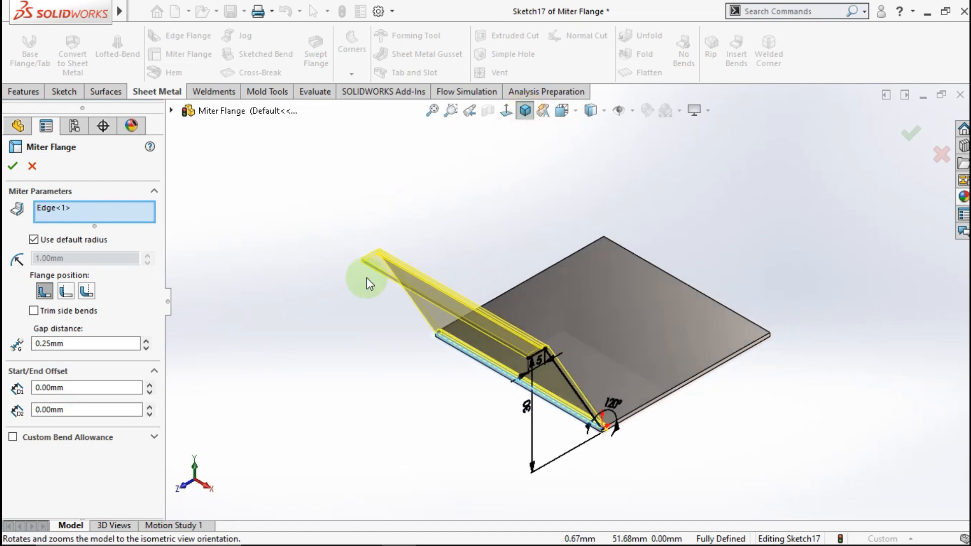
click(150, 386)
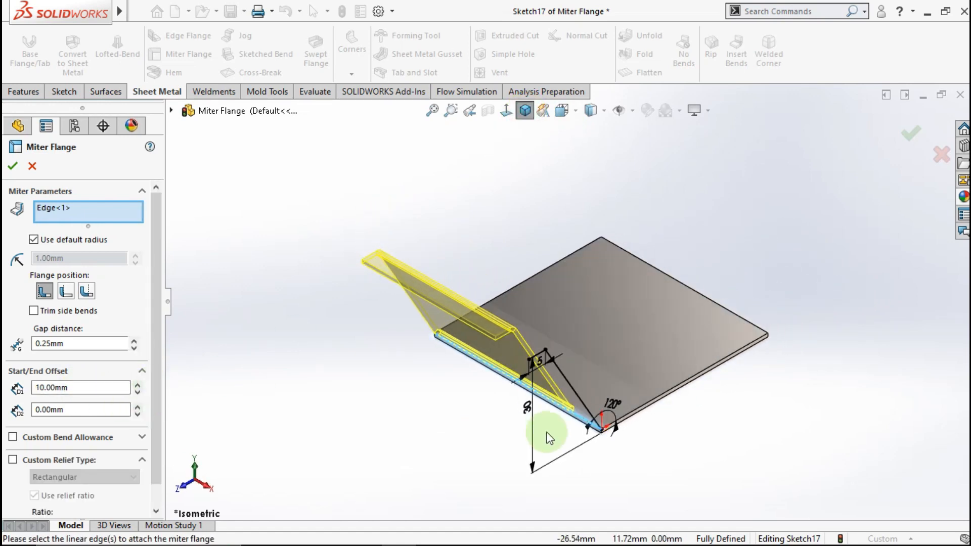
middle_drag(544, 429, 653, 328)
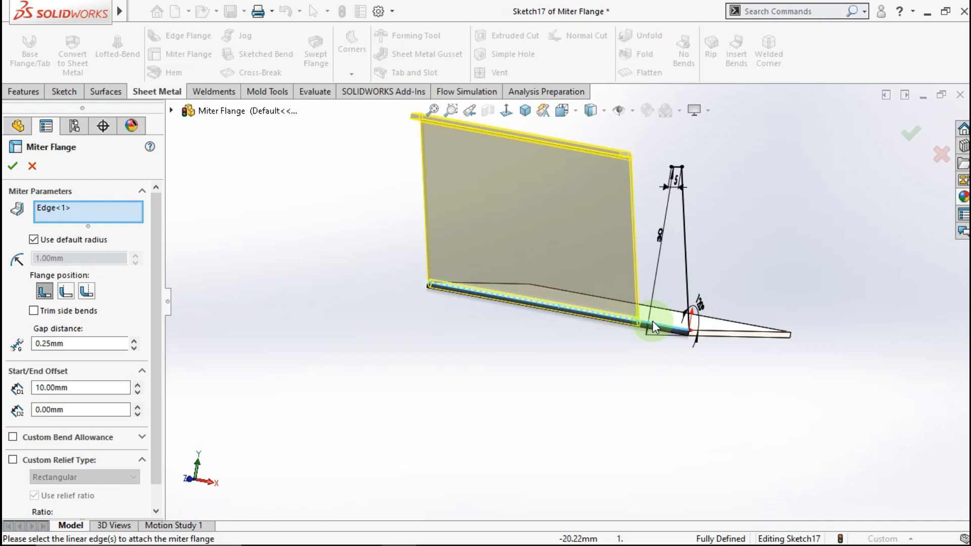
click(137, 407)
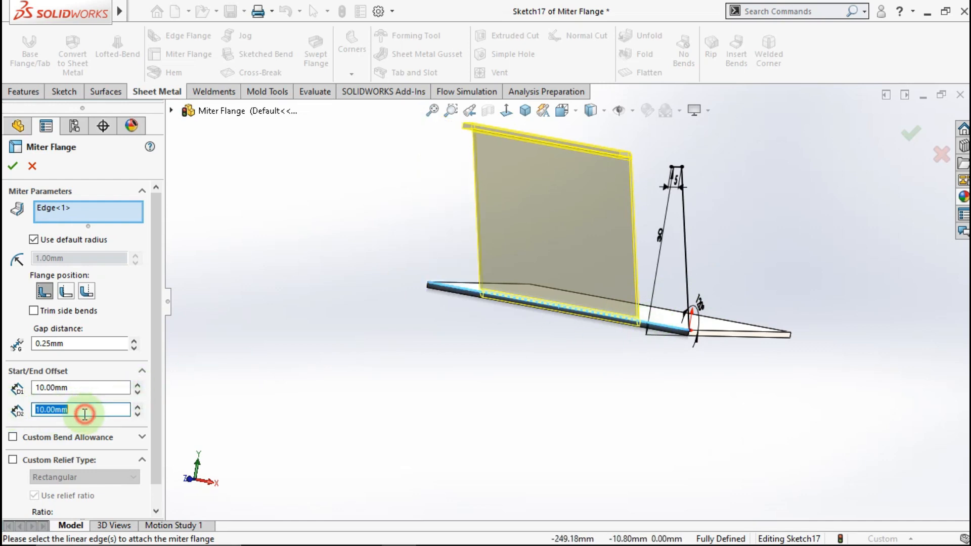
- Reset the miter flange's end offset and start offset to 0 mm
text(0)
key(Return)
click(104, 387)
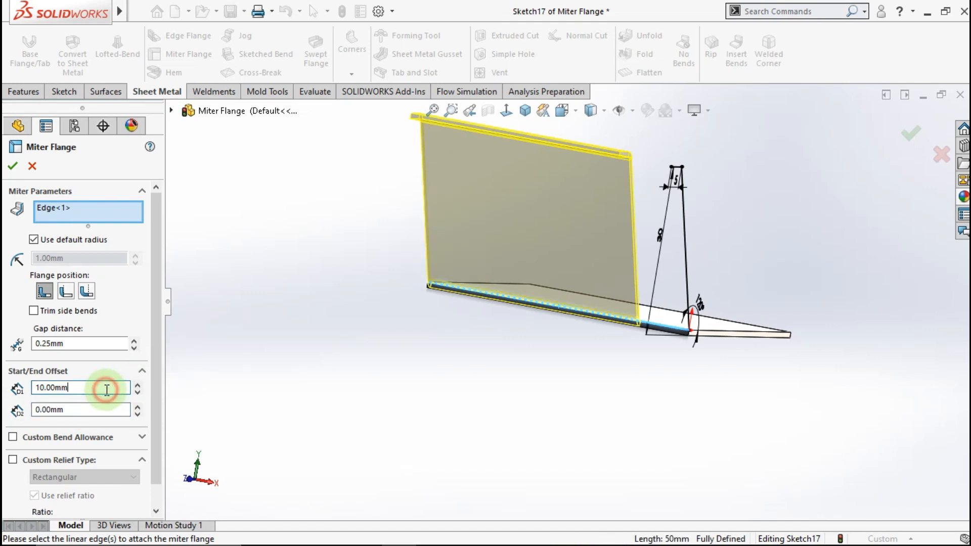
text(0)
click(241, 362)
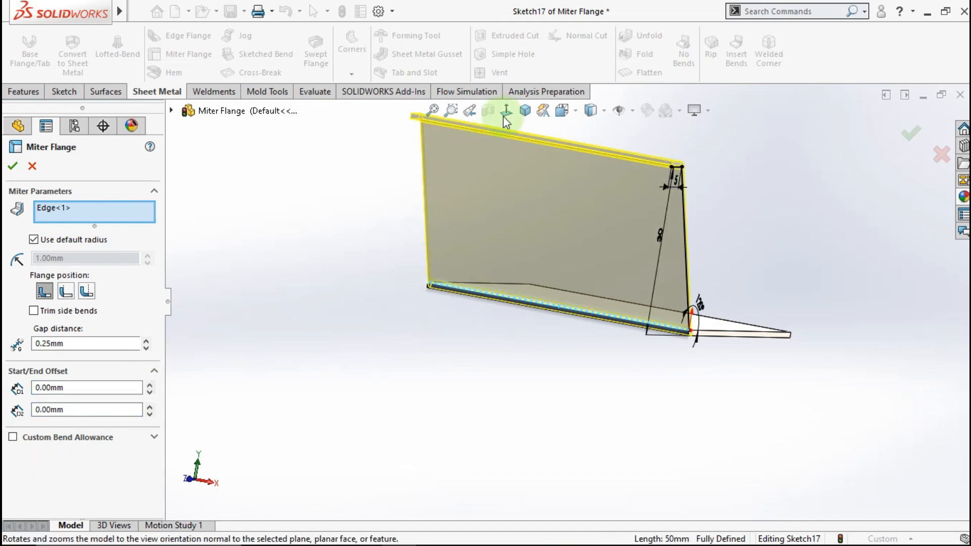
click(523, 112)
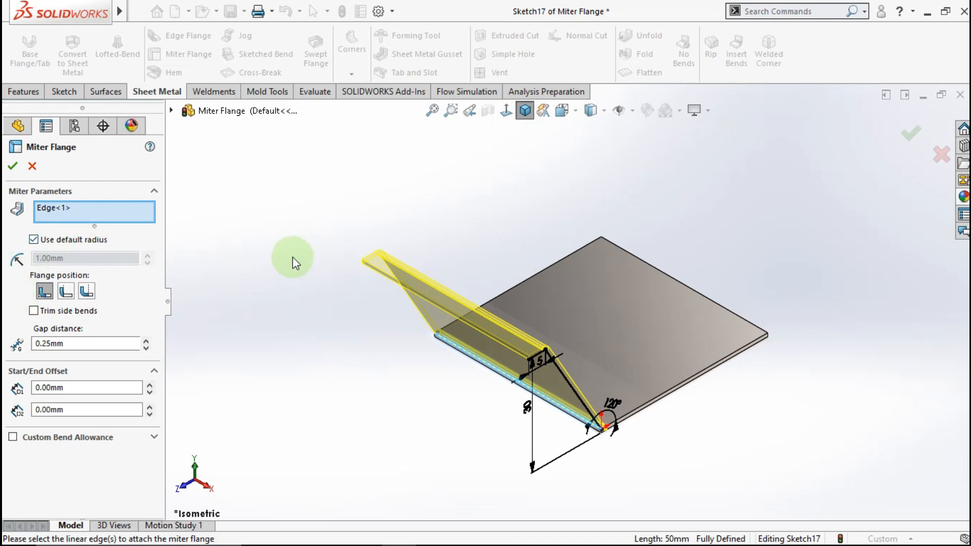
- Add the base plate's other three edges to the miter flange and create it on all four sides
click(141, 209)
click(517, 284)
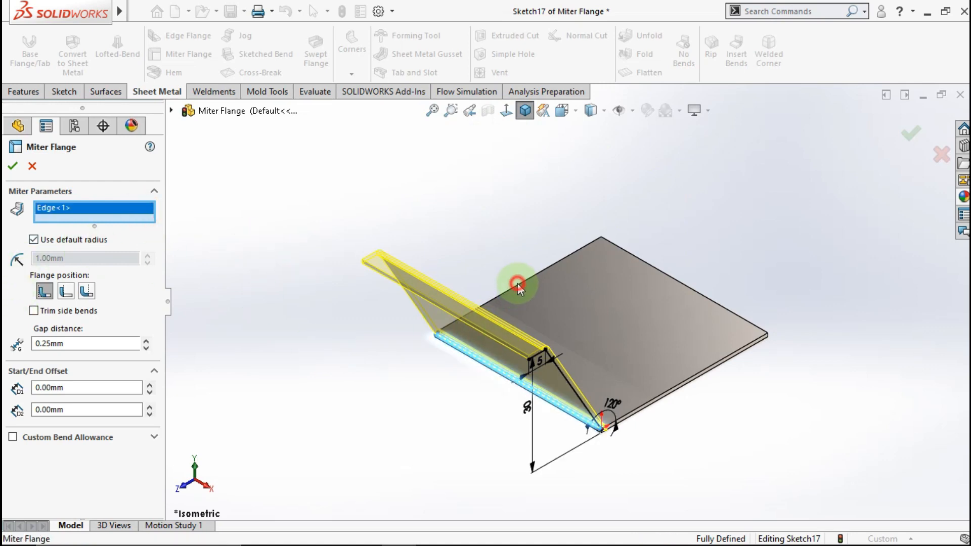
click(655, 268)
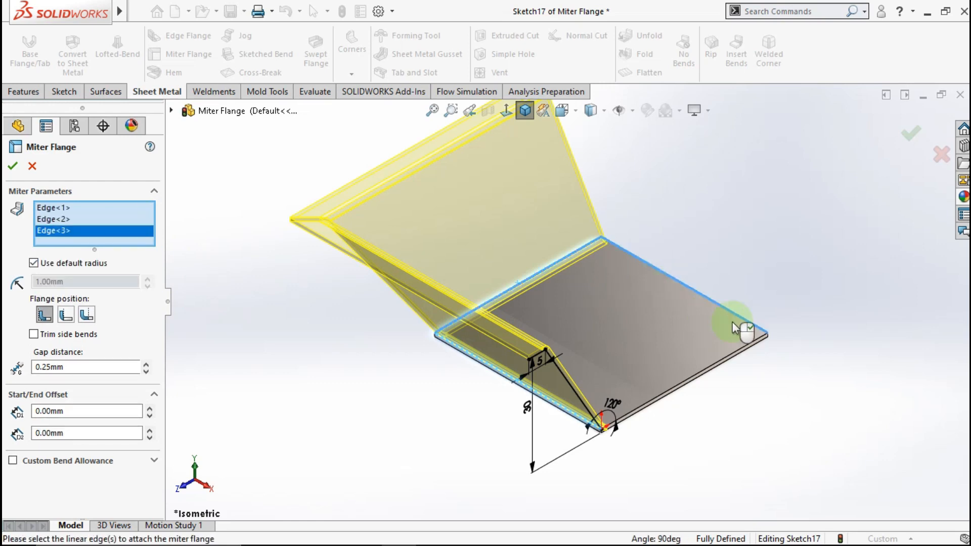
click(719, 369)
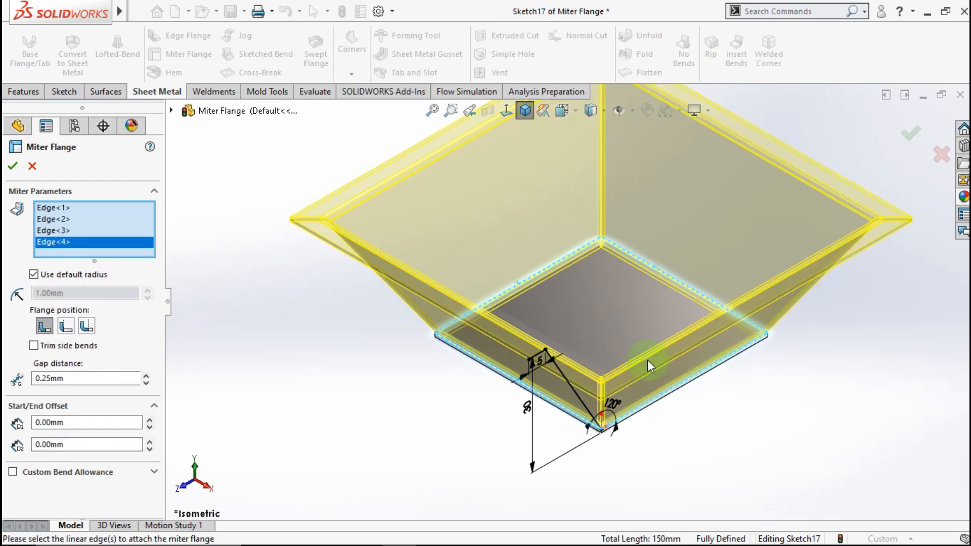
click(902, 140)
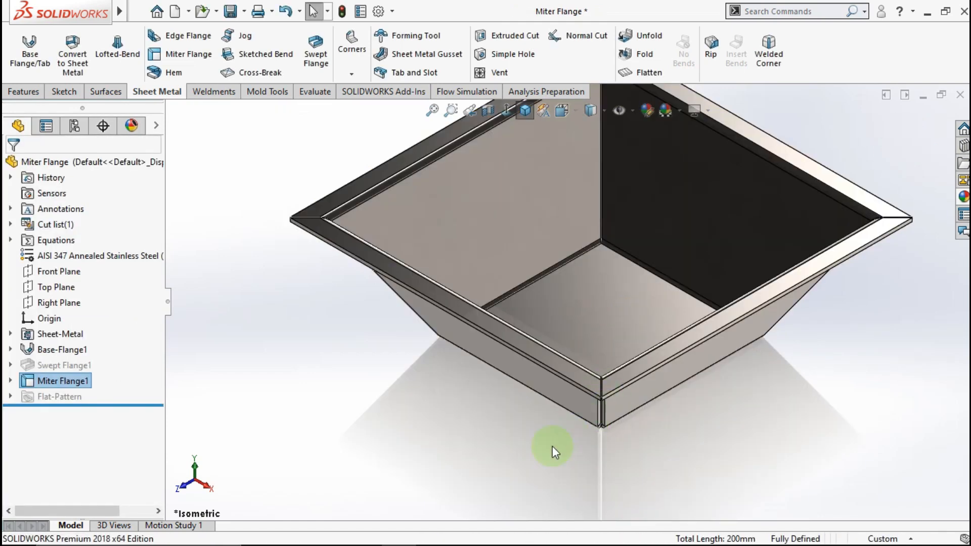
- Measure the gap between the two facing end faces of the flange lip at the front corner
click(552, 445)
scroll(606, 395, down, 4)
middle_drag(613, 382, 585, 247)
mouse_move(621, 277)
middle_down()
mouse_move(591, 275)
mouse_move(598, 262)
mouse_move(581, 212)
mouse_move(609, 231)
mouse_move(559, 252)
middle_up()
click(579, 237)
ctrl+click(556, 234)
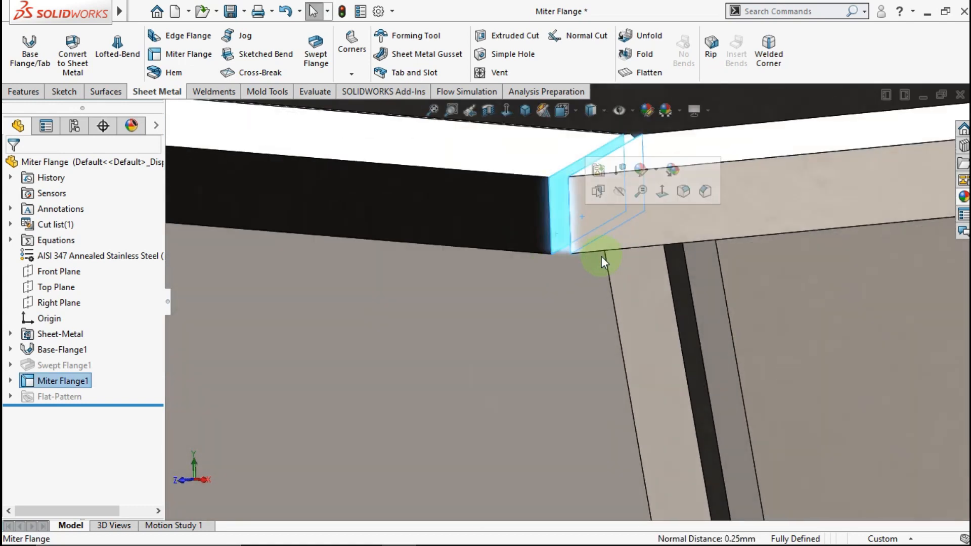
key(m)
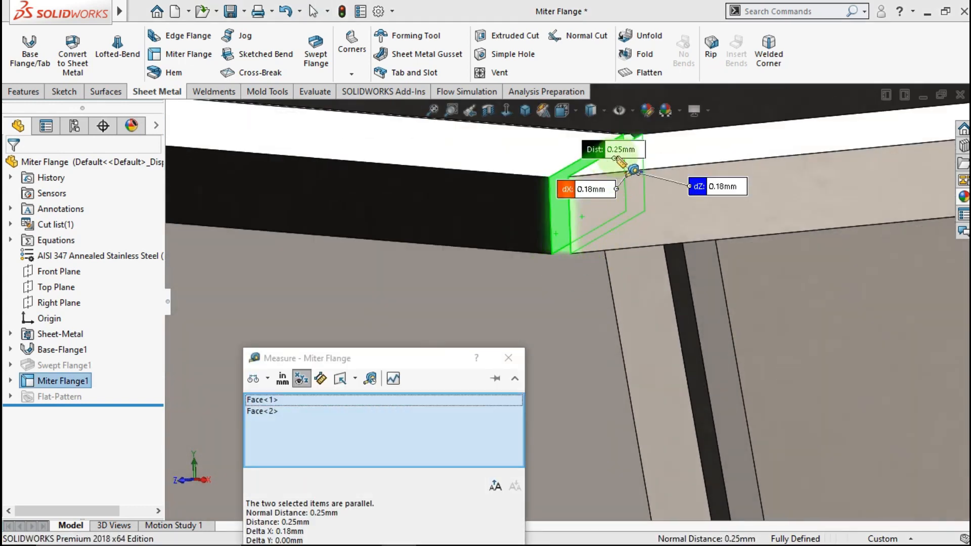
key(Escape)
- Edit the miter flange feature and set its gap distance to 1 mm
scroll(625, 223, up, 1)
middle_drag(626, 222, 566, 375)
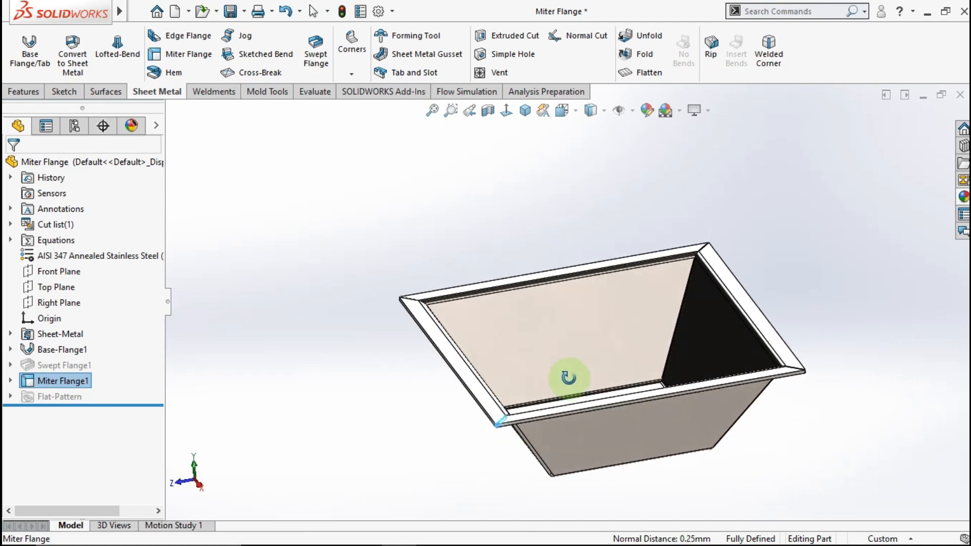
right_click(38, 380)
click(47, 221)
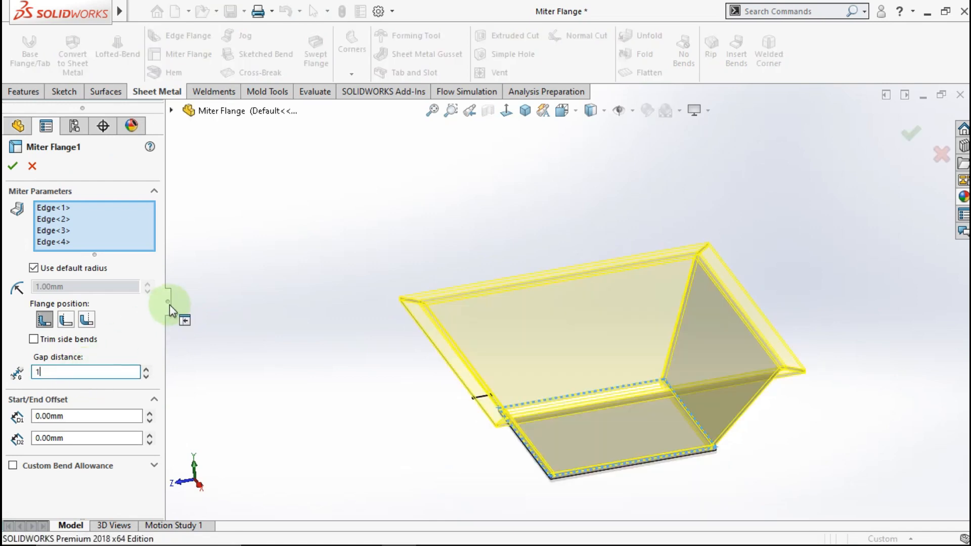
click(227, 307)
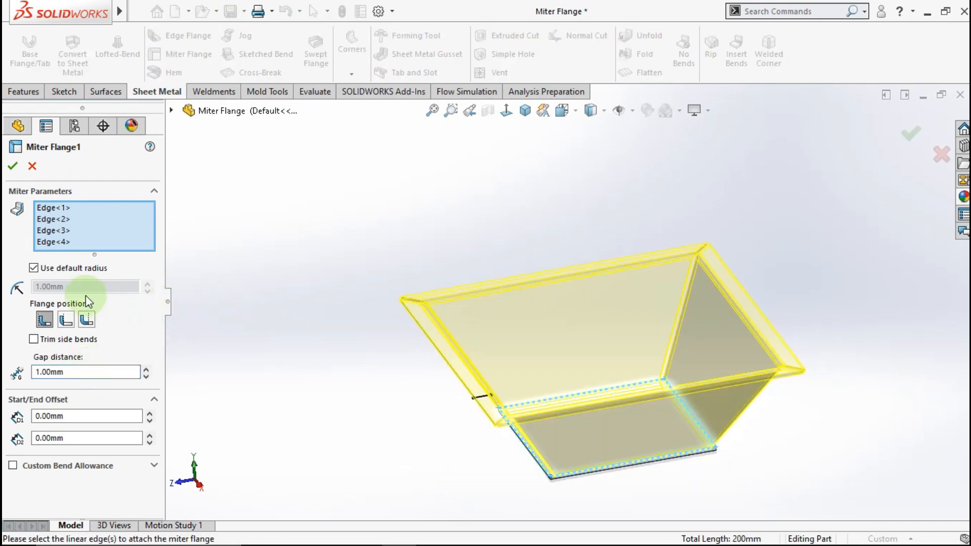
- Override the default bend radius with 2 mm and apply the miter flange changes
click(34, 271)
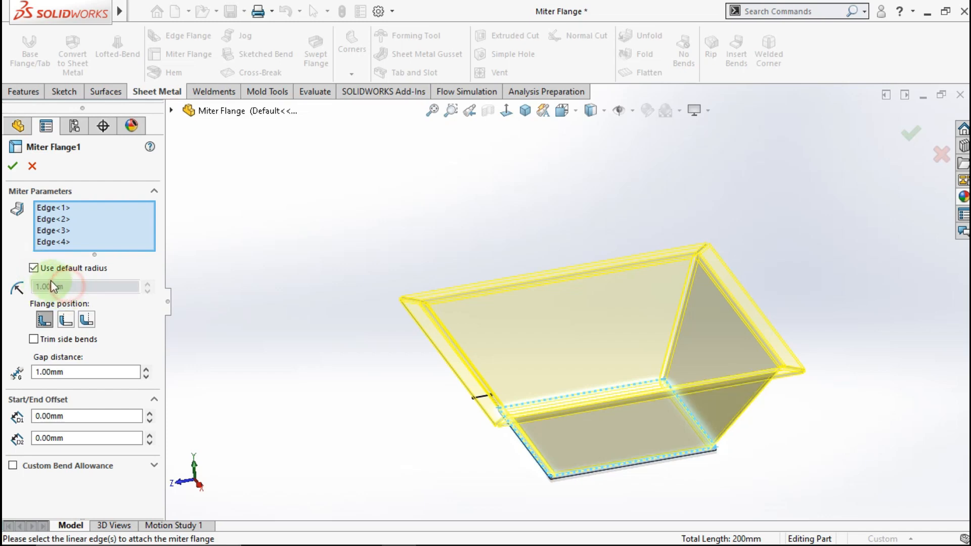
click(34, 268)
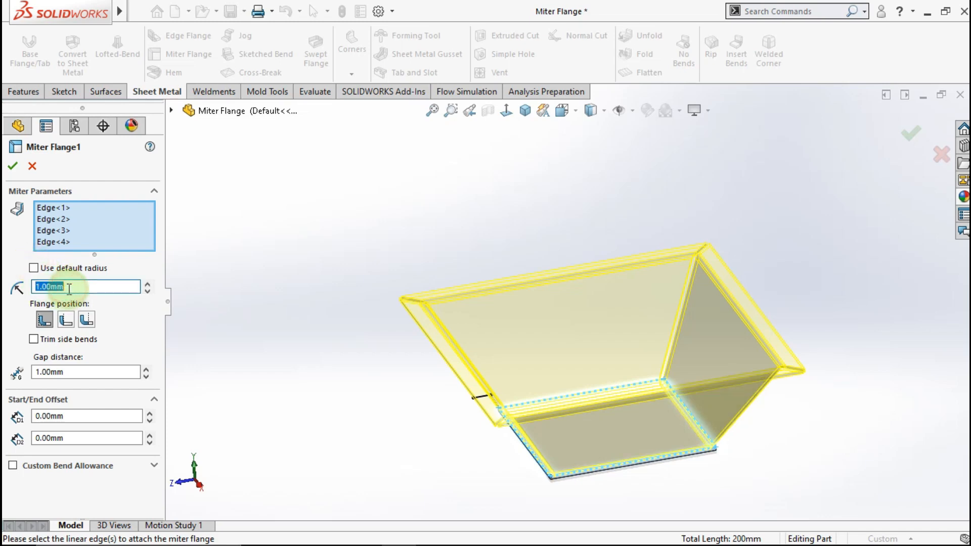
text(2)
click(275, 269)
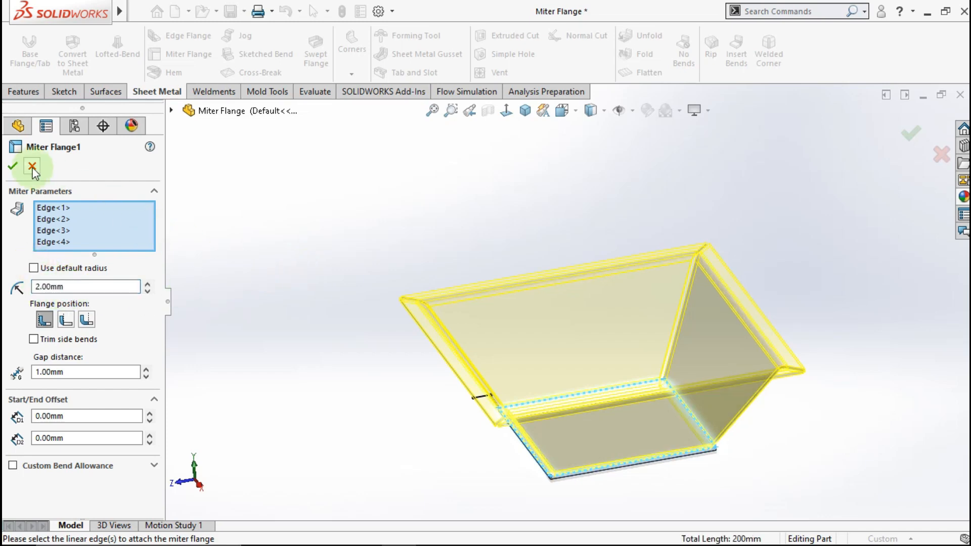
click(13, 166)
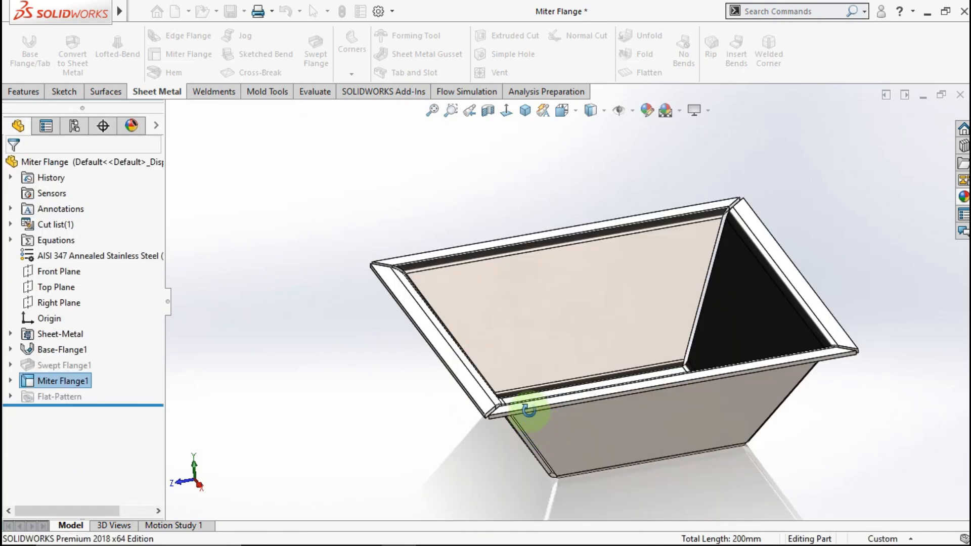
- Remeasure the mitered corner gap of the edited flange between the lip's two facing end faces
middle_drag(528, 410, 584, 360)
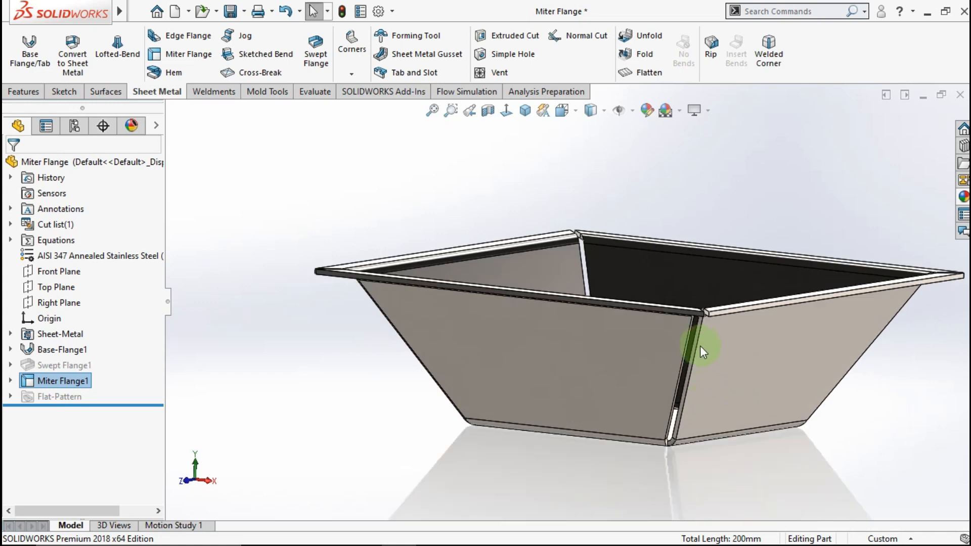
scroll(700, 344, down, 6)
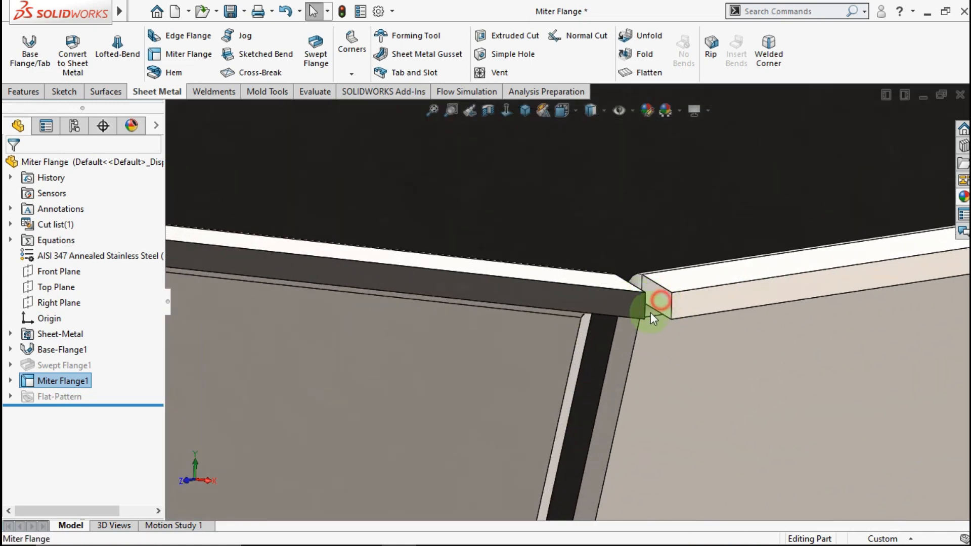
click(650, 312)
middle_drag(650, 312, 587, 350)
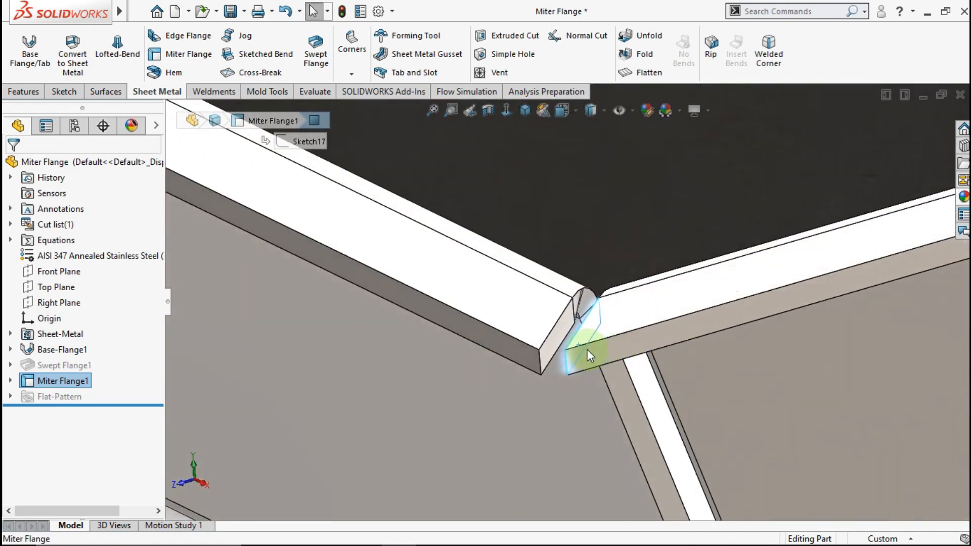
ctrl+click(556, 339)
key(m)
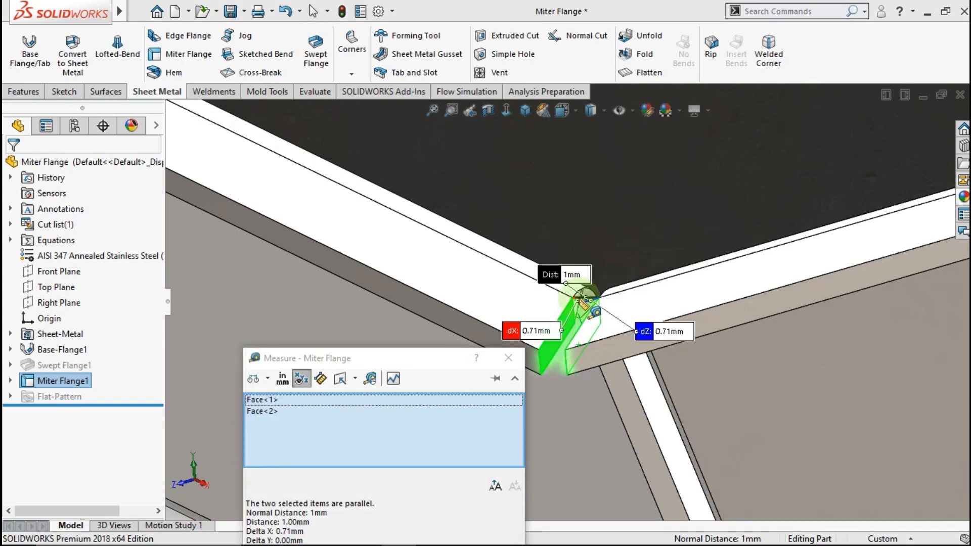
key(Escape)
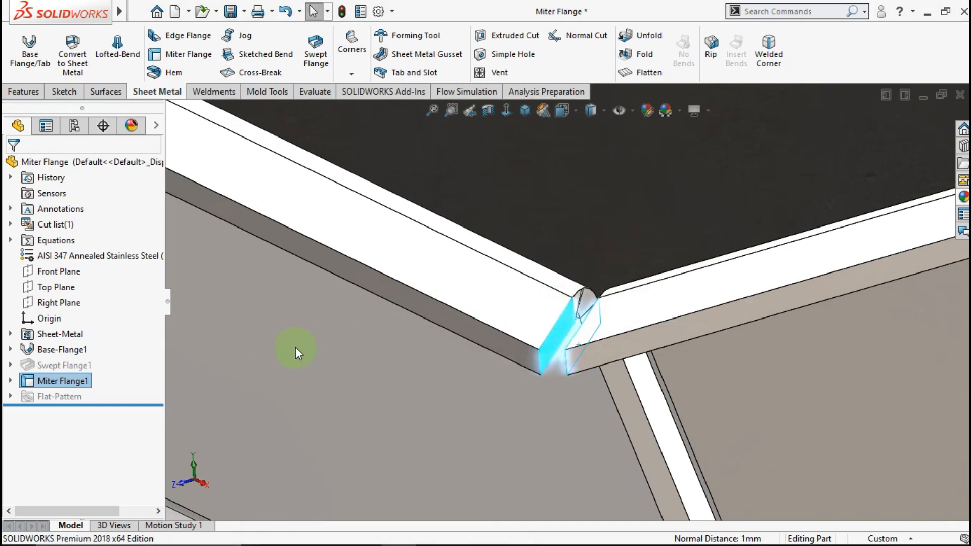
- Edit the miter flange feature to set its gap distance to 0.25 mm and restore the default bend radius
click(526, 111)
click(483, 439)
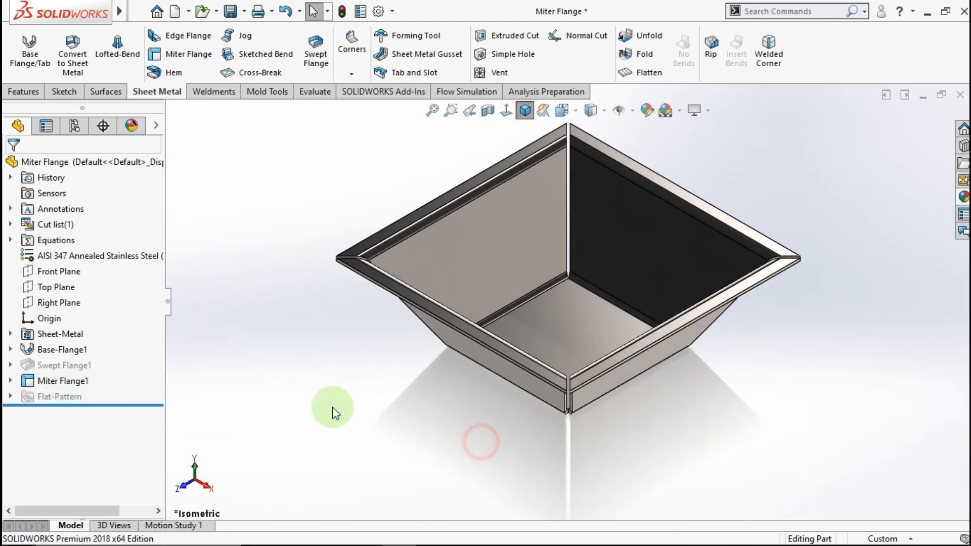
right_click(54, 384)
click(148, 313)
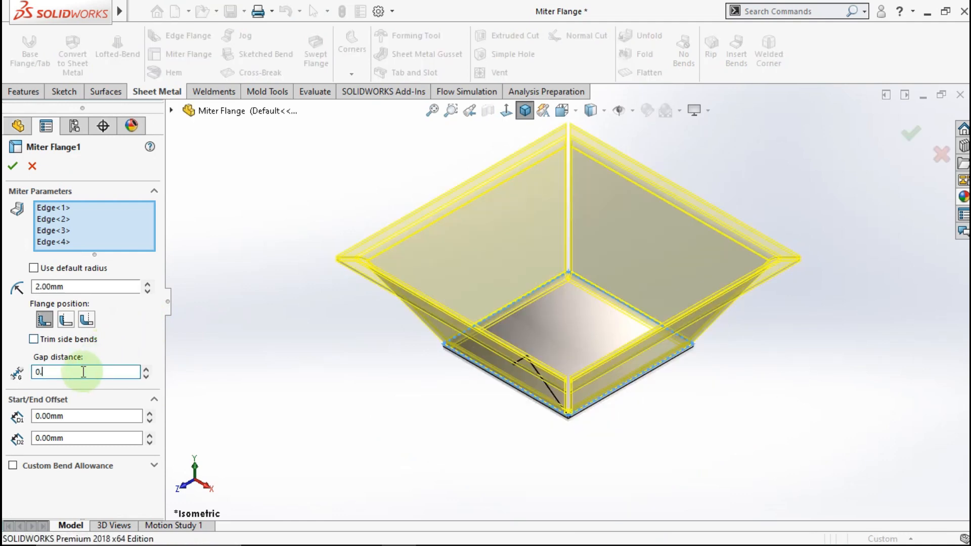
text(0.25)
click(215, 293)
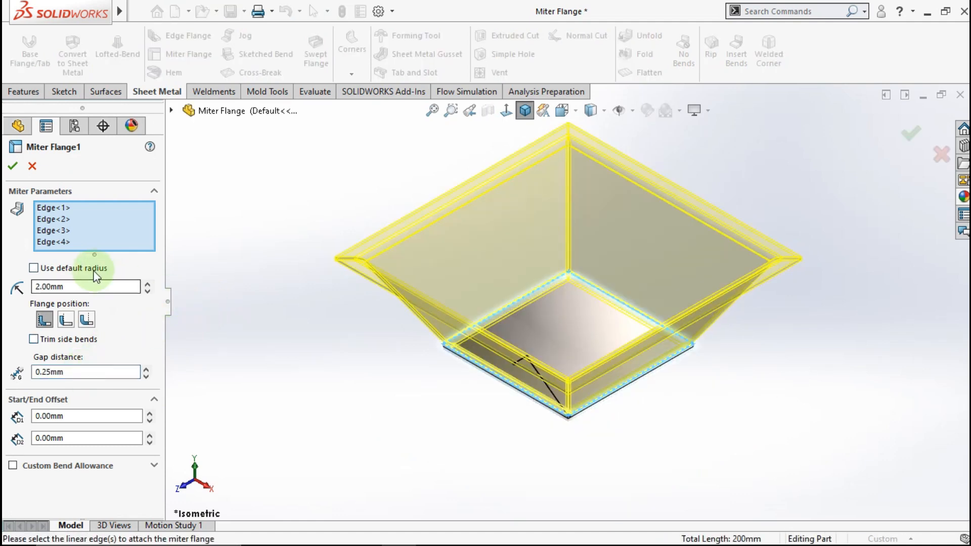
click(34, 268)
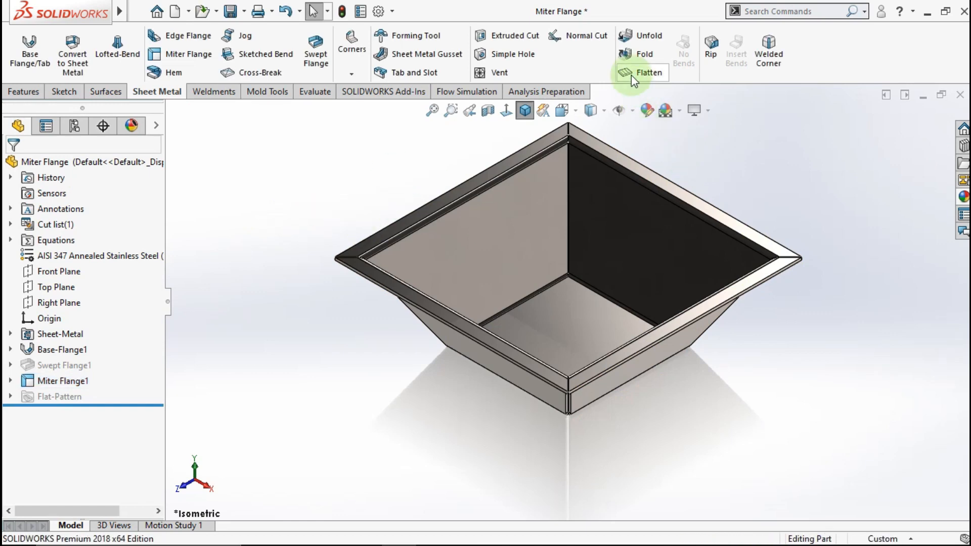
- Flatten the sheet metal part to examine its flat pattern from below and in isometric view, and return it to the folded state
click(630, 75)
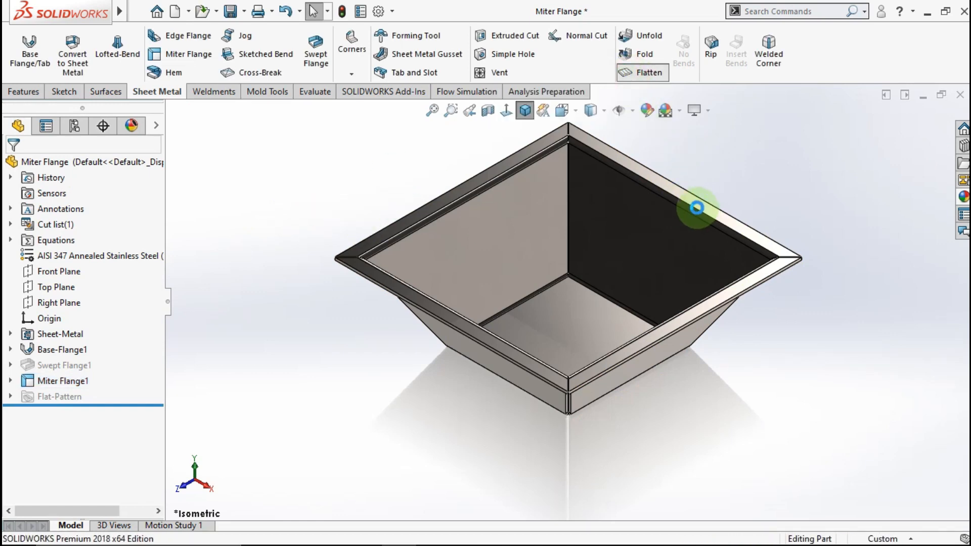
middle_drag(667, 270, 651, 232)
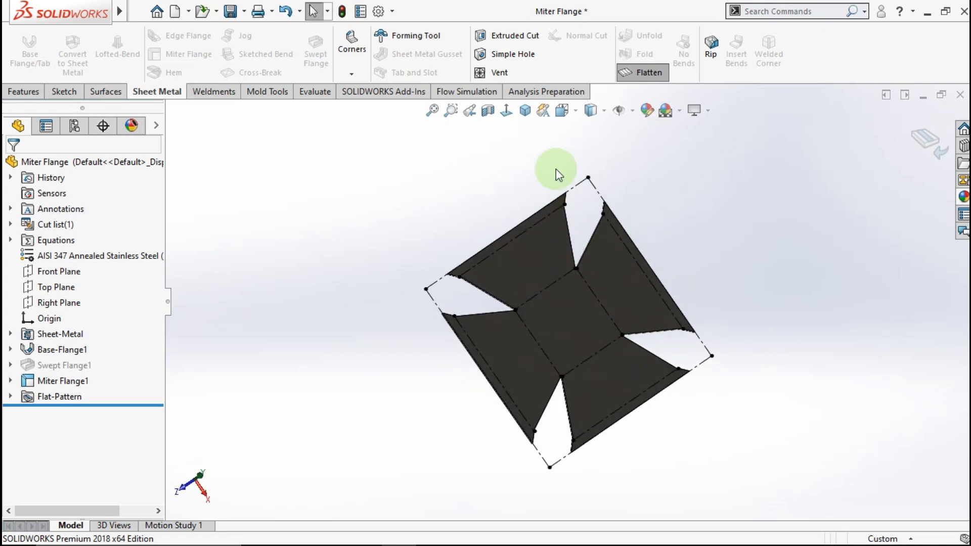
click(523, 110)
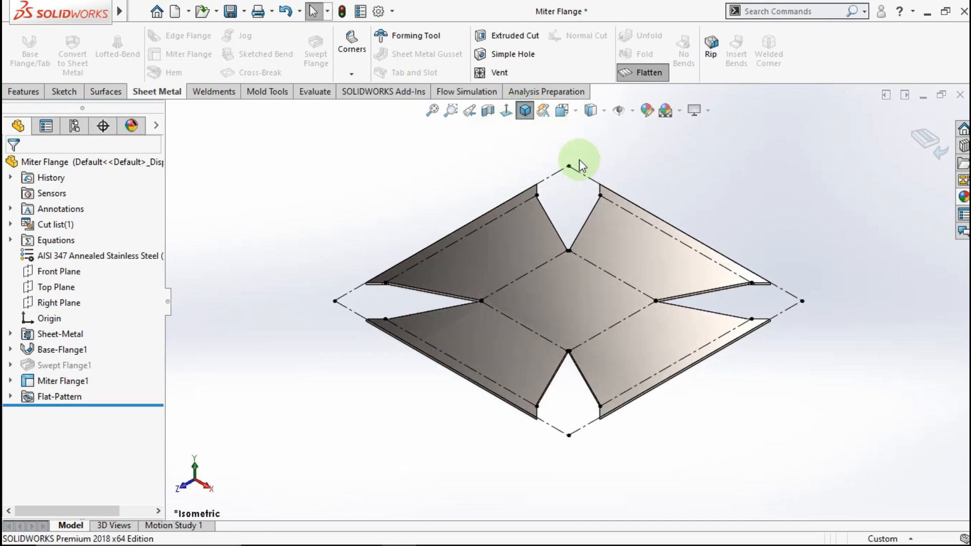
click(630, 73)
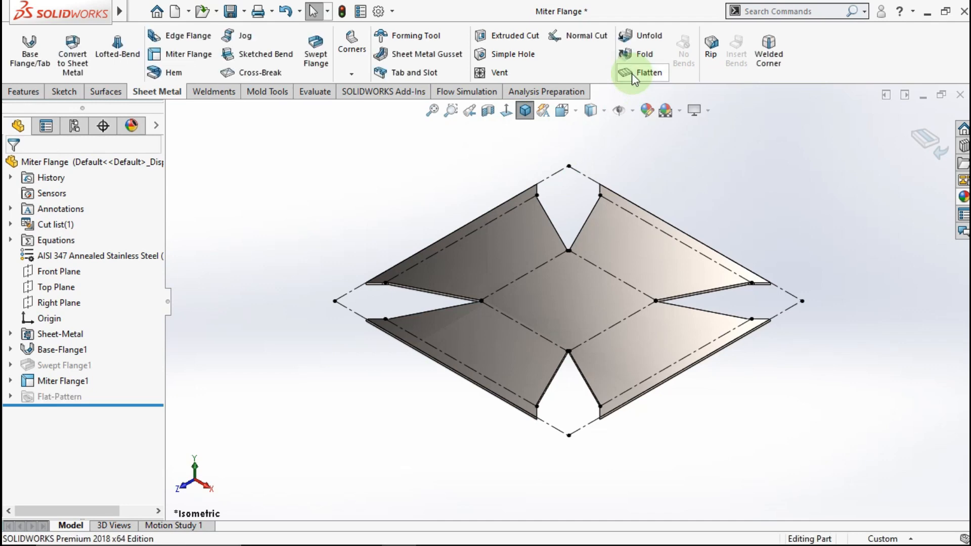